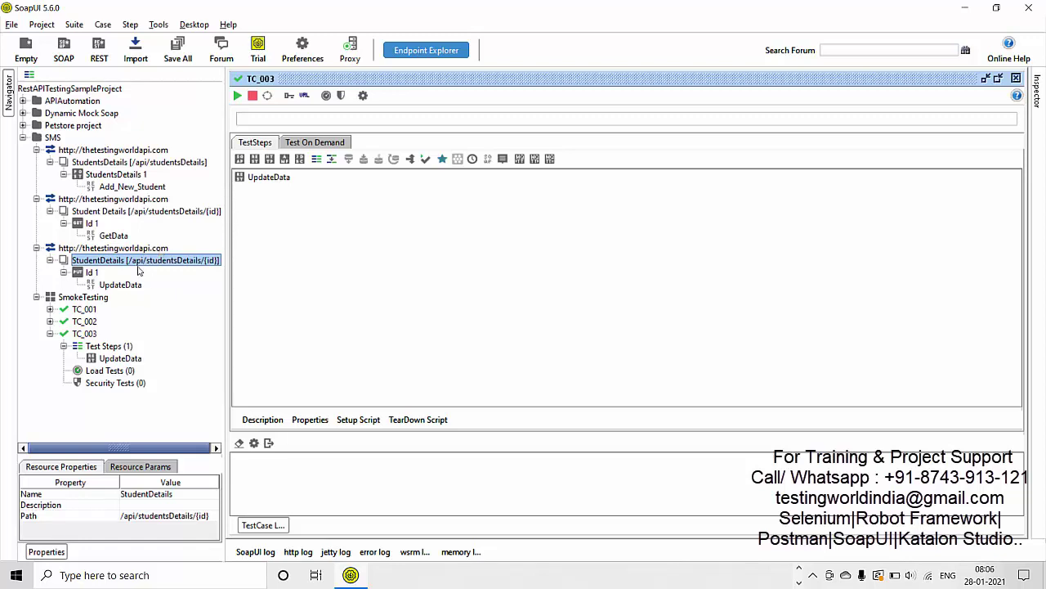
Step: Rename the GET method under the Student Details resource to "Get Data"
left_click(81, 224)
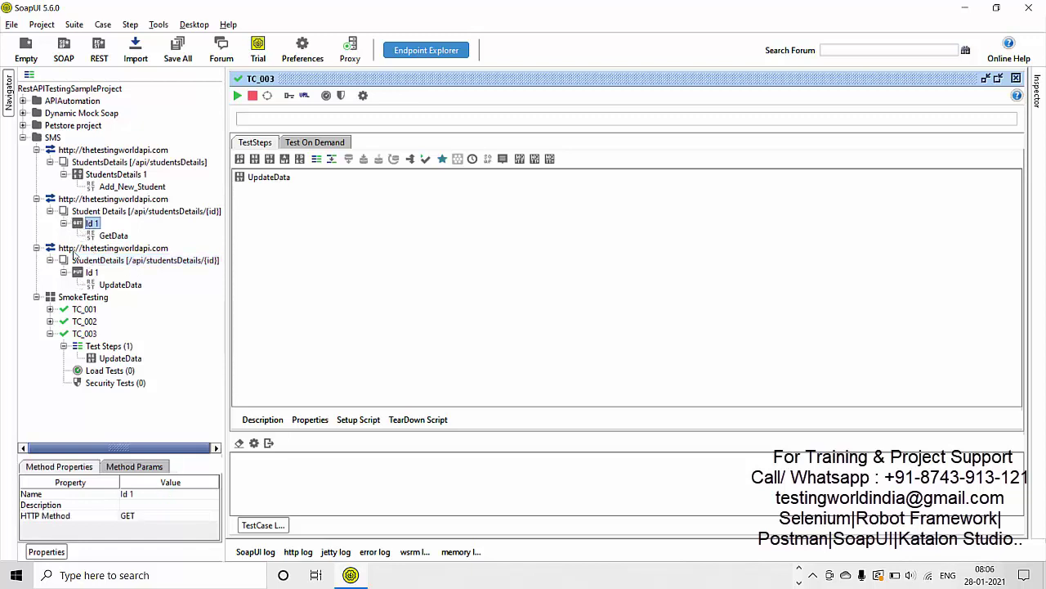
left_click(91, 224, "ctrl")
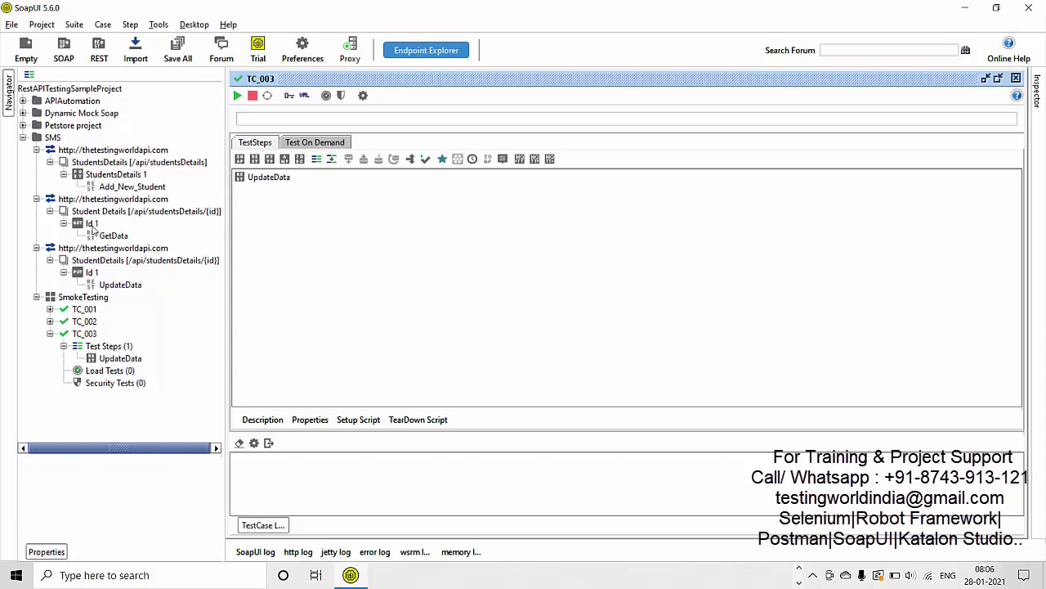
right_click(92, 229)
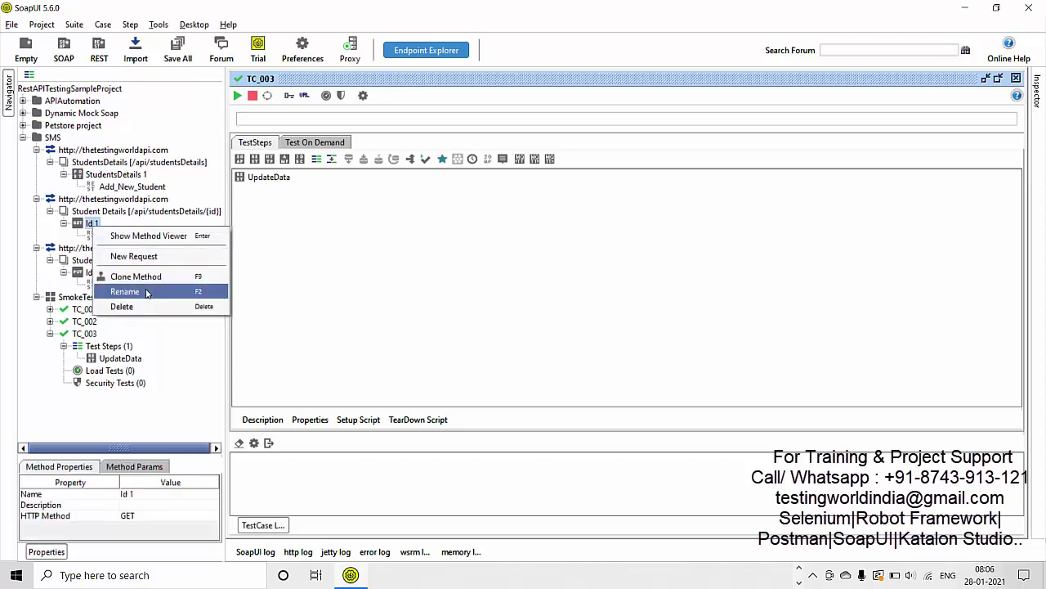
left_click(147, 291)
type("Get")
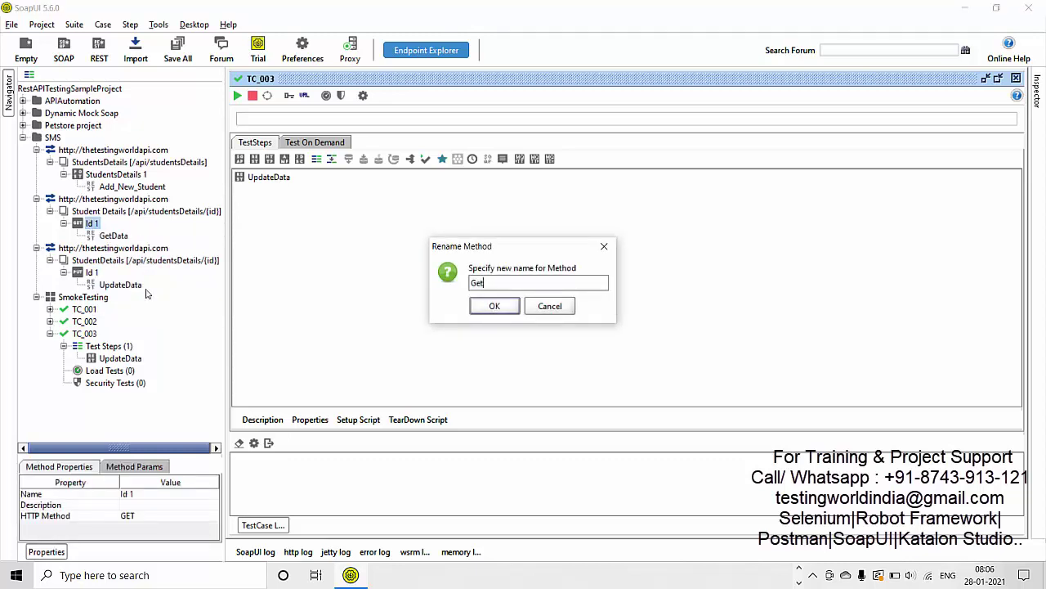
type(" Data")
key("Return")
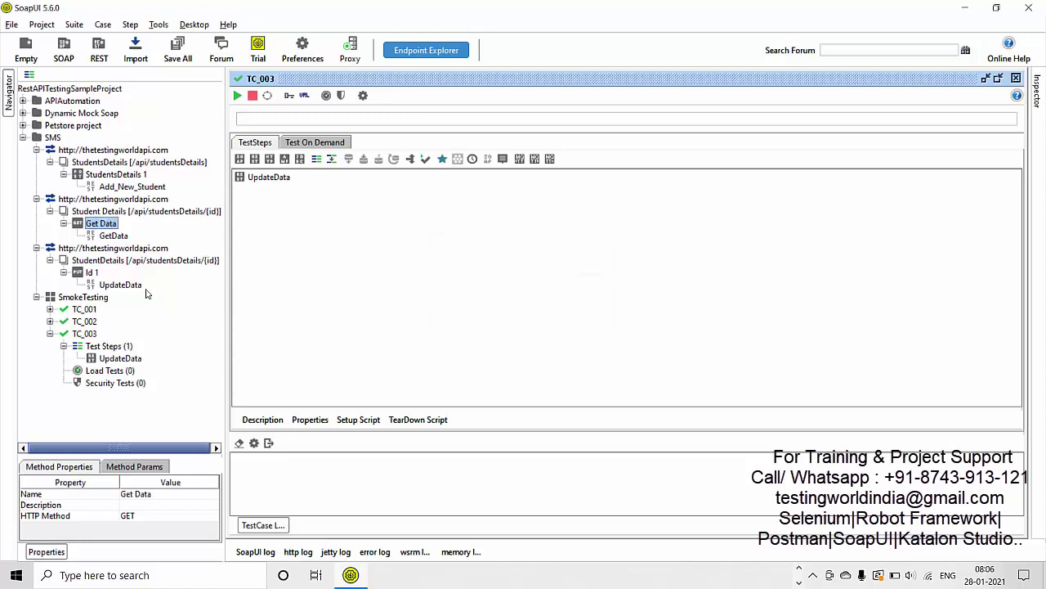
Step: Rename the PUT method under the StudentDetails resource to "UpdateData"
right_click(93, 275)
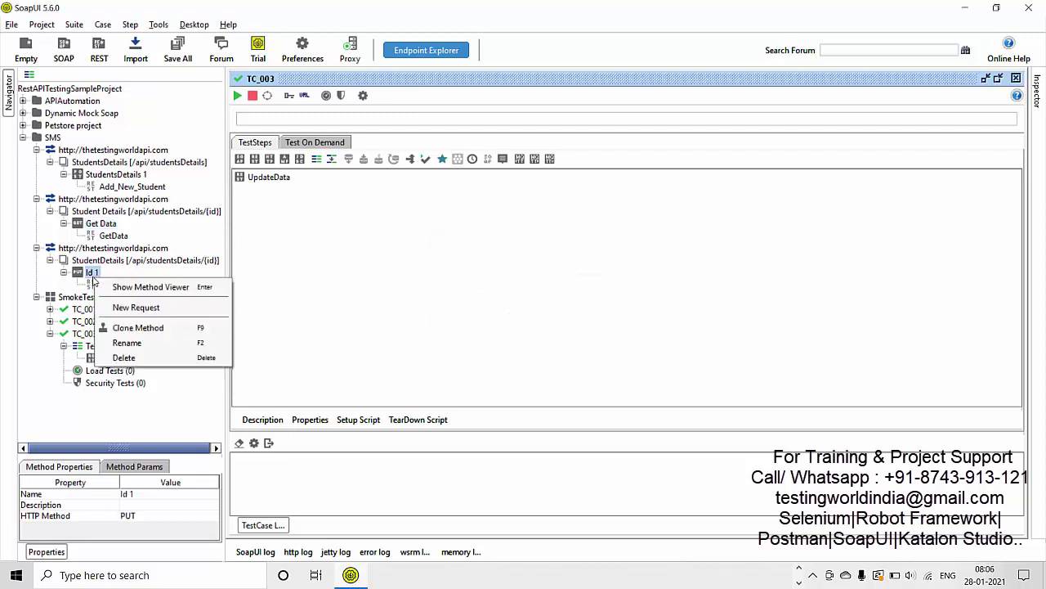
left_click(129, 343)
type("UpdateData")
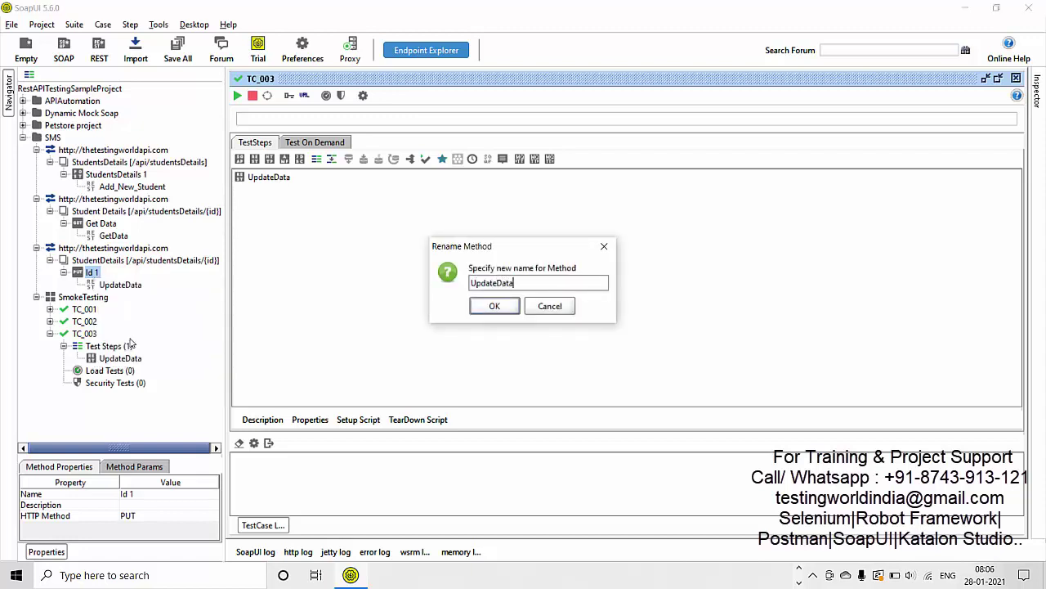
key("Return")
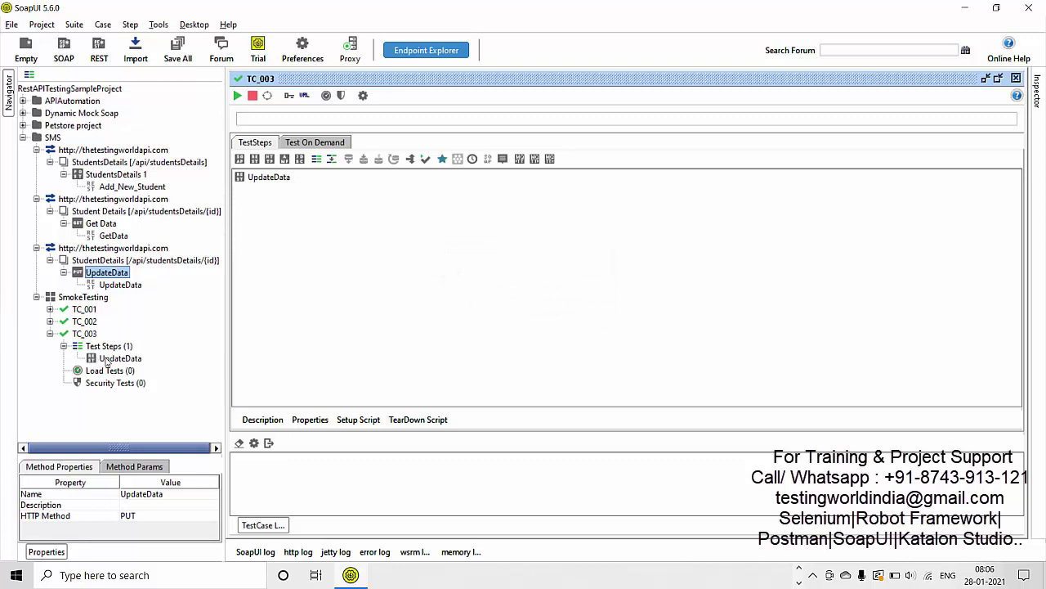
Step: Delete the UpdateData test step from test case TC_003
left_click(105, 360)
key("Delete")
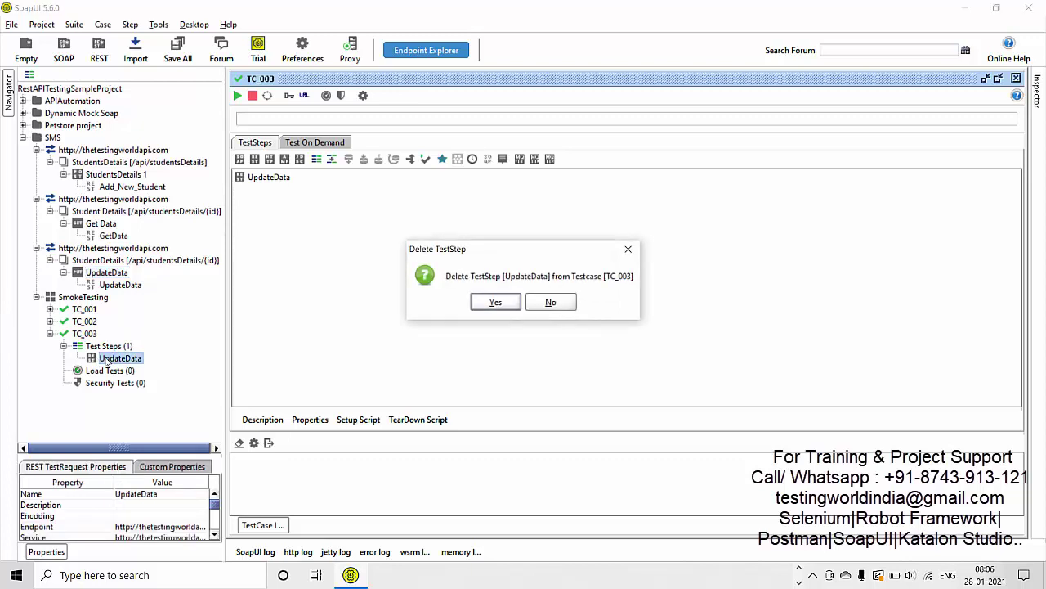
left_click(498, 304)
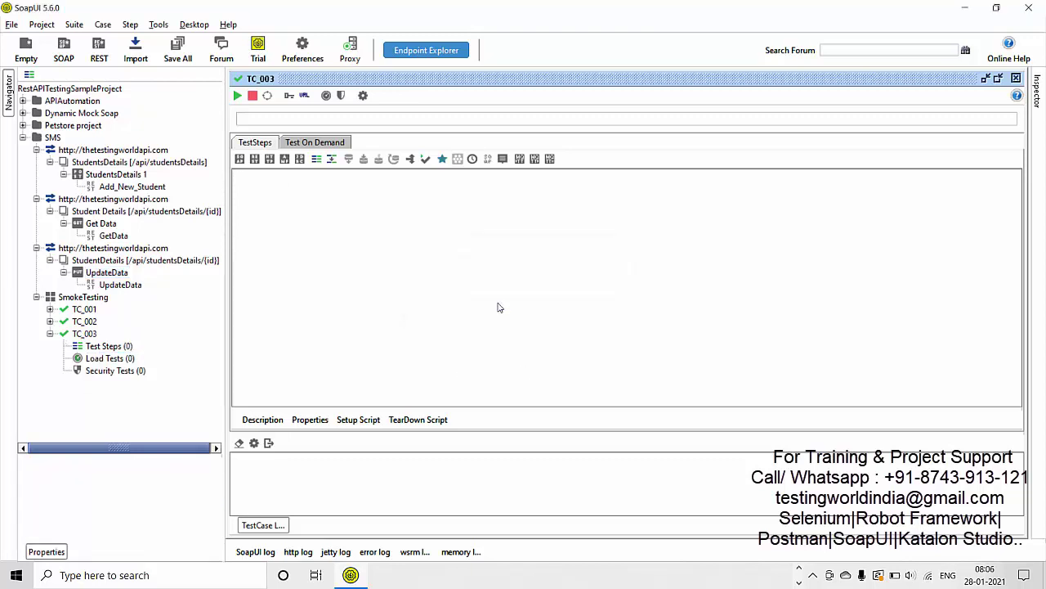
Step: Add a REST Request step named "UpdateStudentData" to TC_003, based on the UpdateData -> UpdateData request, and maximize its editor
right_click(100, 349)
mouse_move(180, 369)
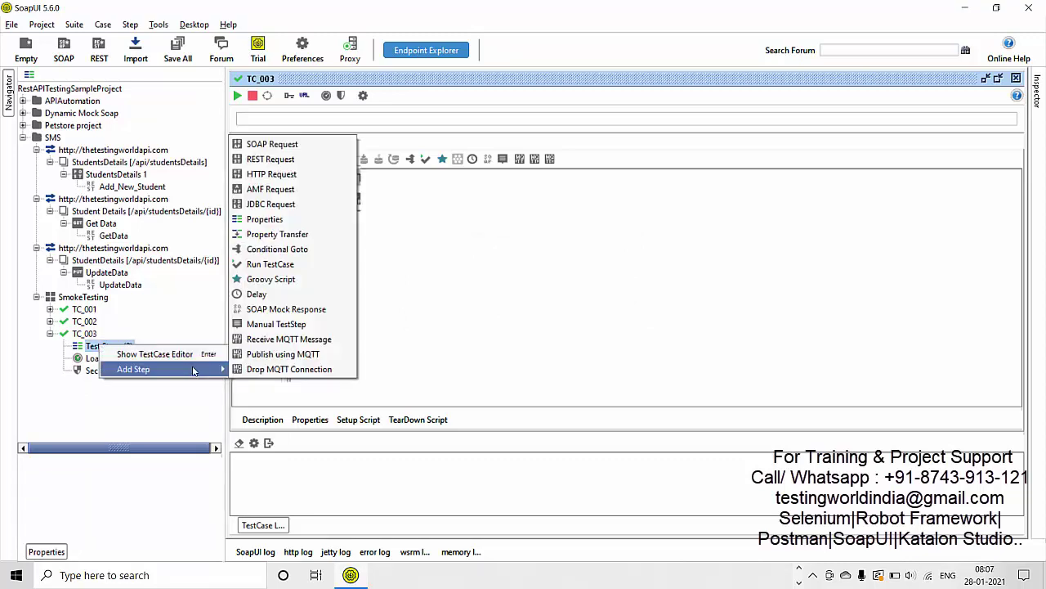
left_click(297, 160)
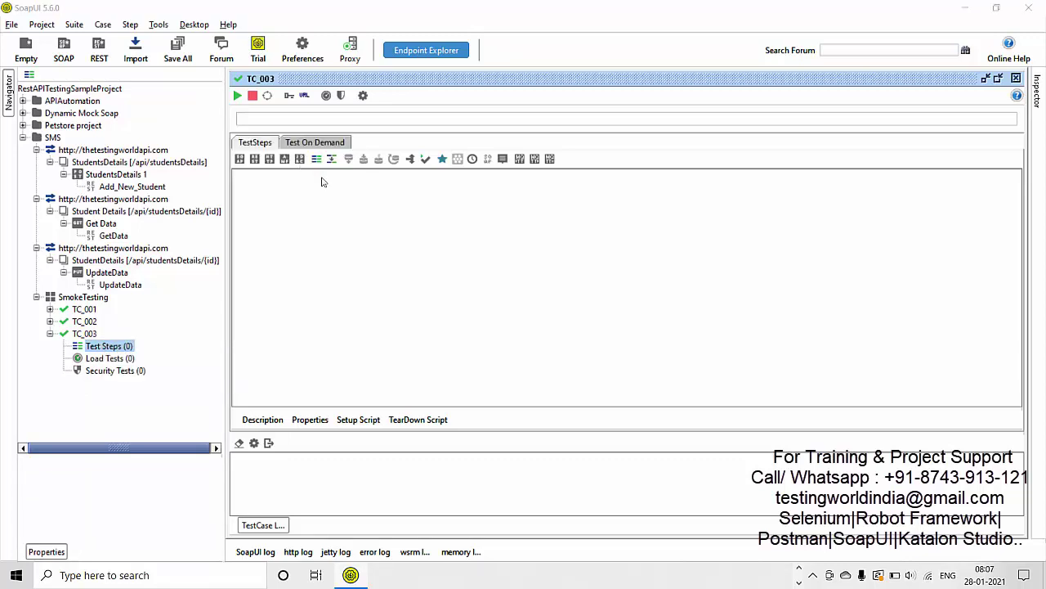
type("U")
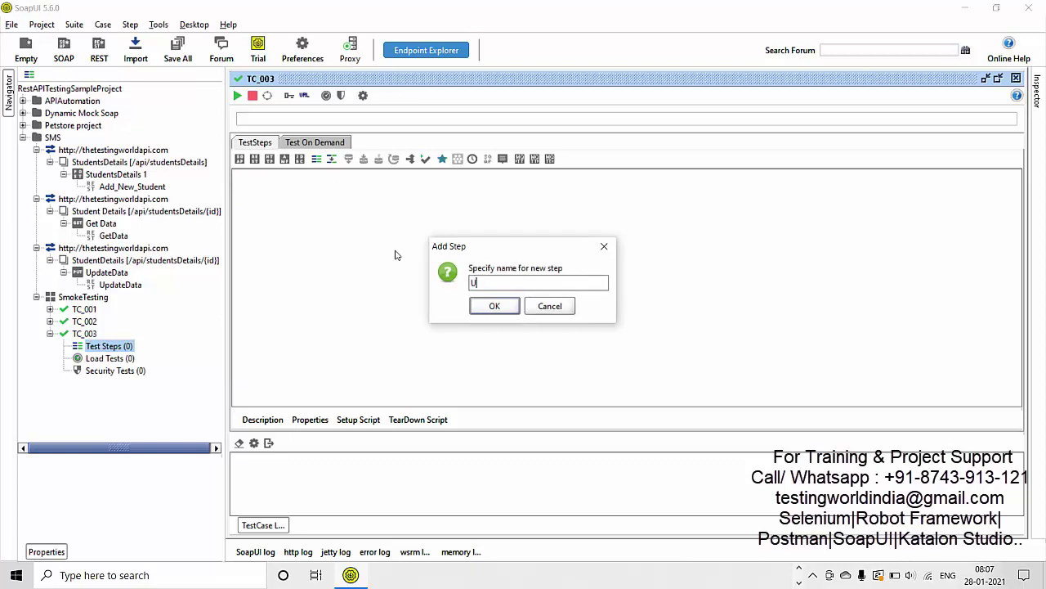
type("pdateStudentData")
key("Return")
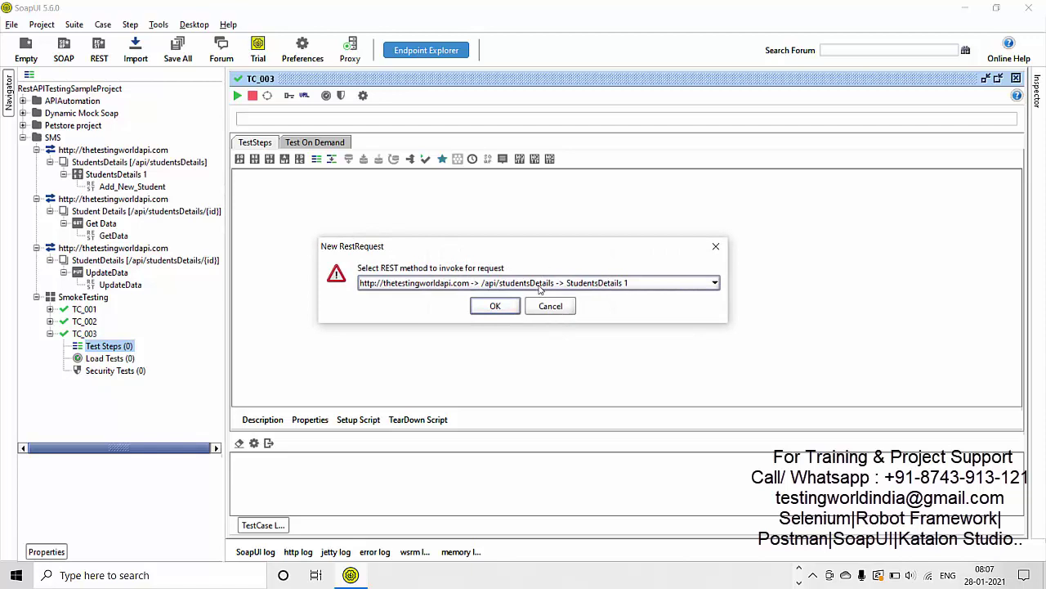
left_click(540, 287)
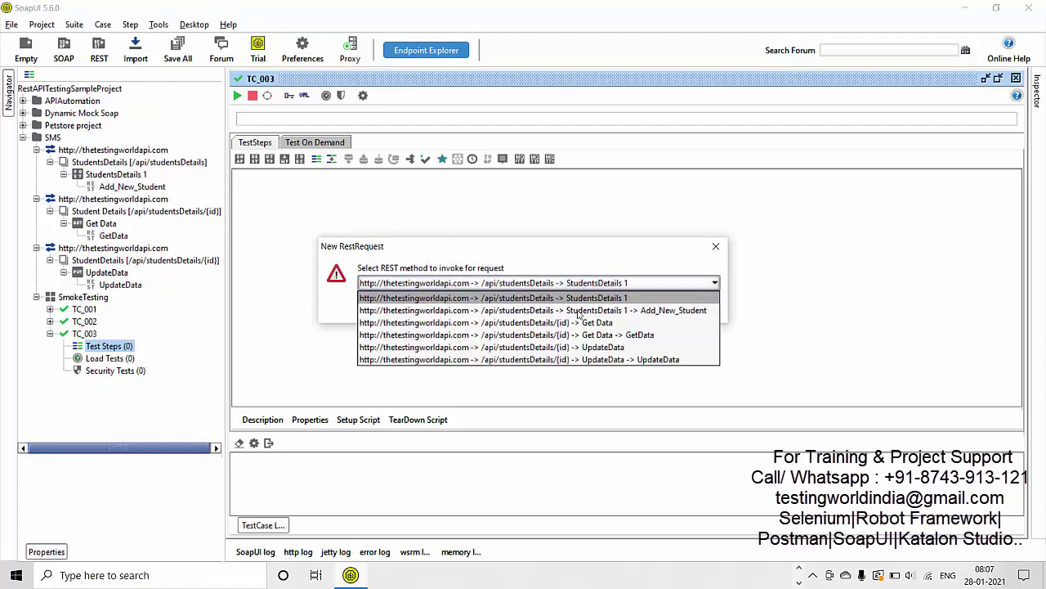
left_click(619, 360)
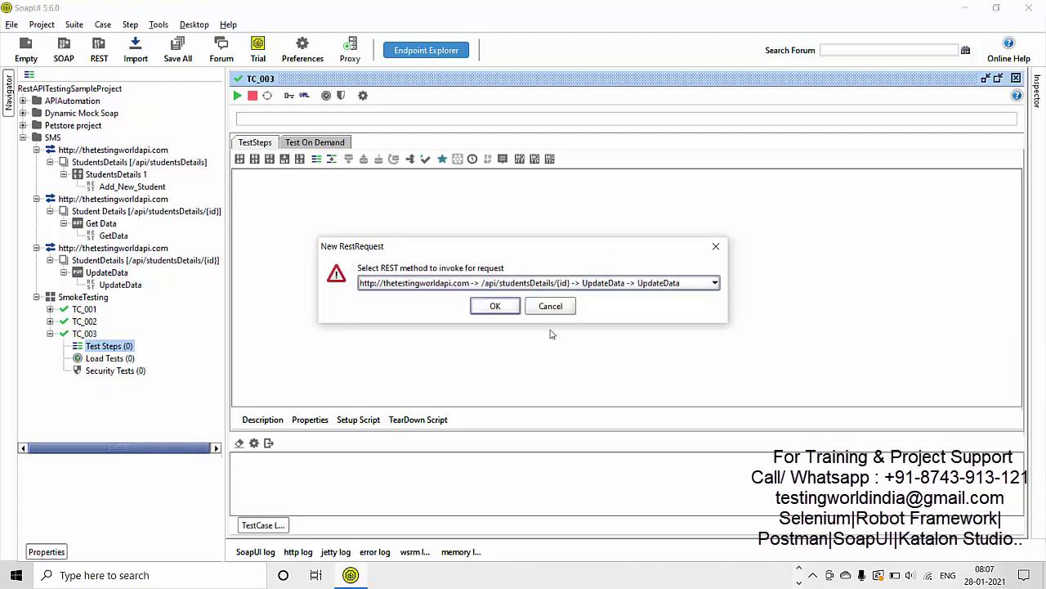
left_click(513, 311)
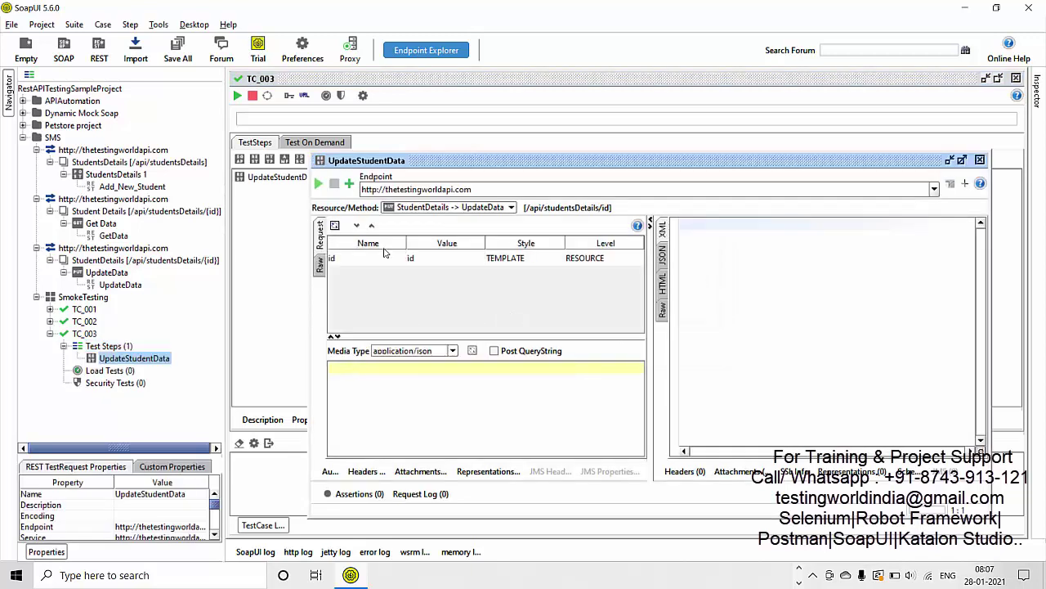
double_click(448, 162)
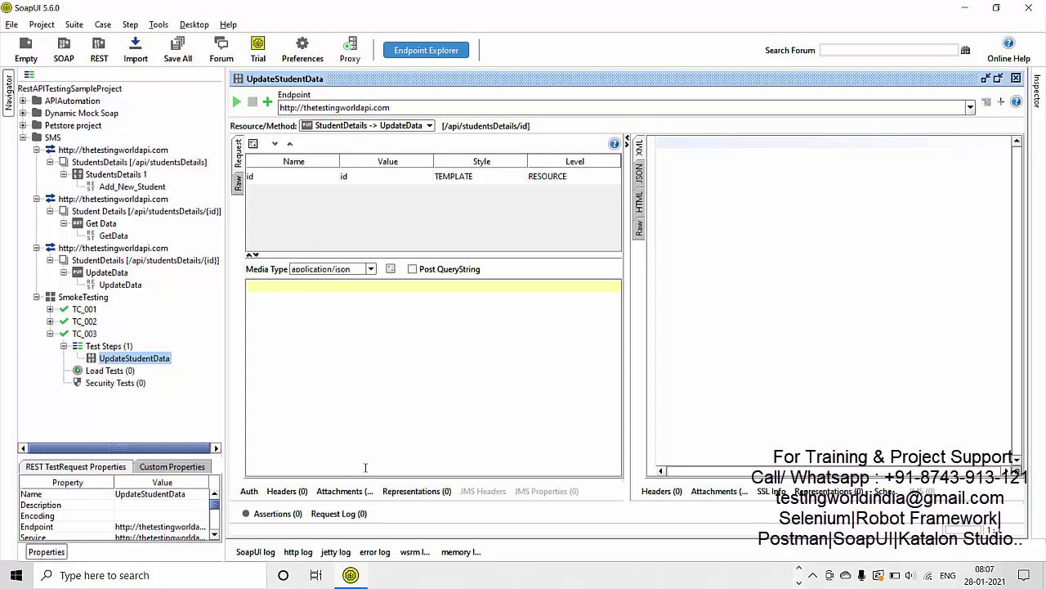
Step: Copy the sample JSON below the PUT URL in Notepad and paste it into the UpdateStudentData request body in SoapUI
key("alt+Tab")
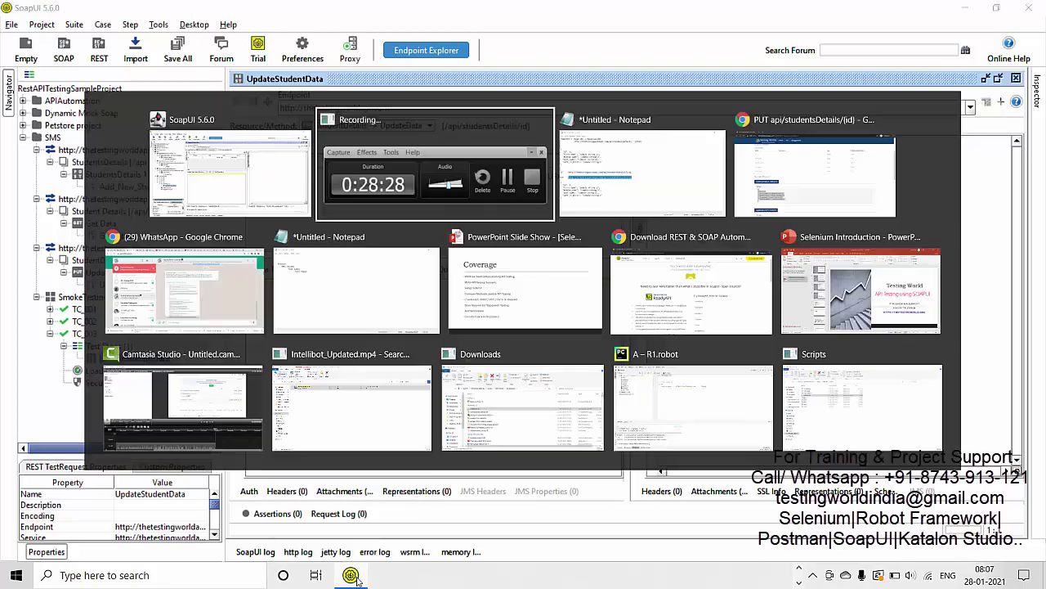
key("alt+Tab")
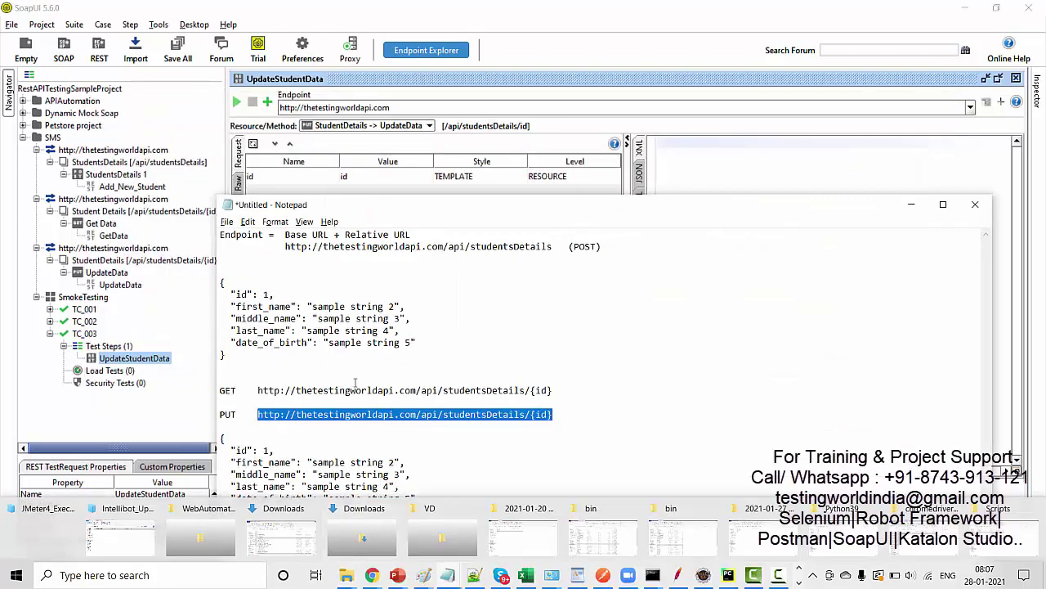
left_click(310, 426)
left_click_drag(235, 507, 219, 439)
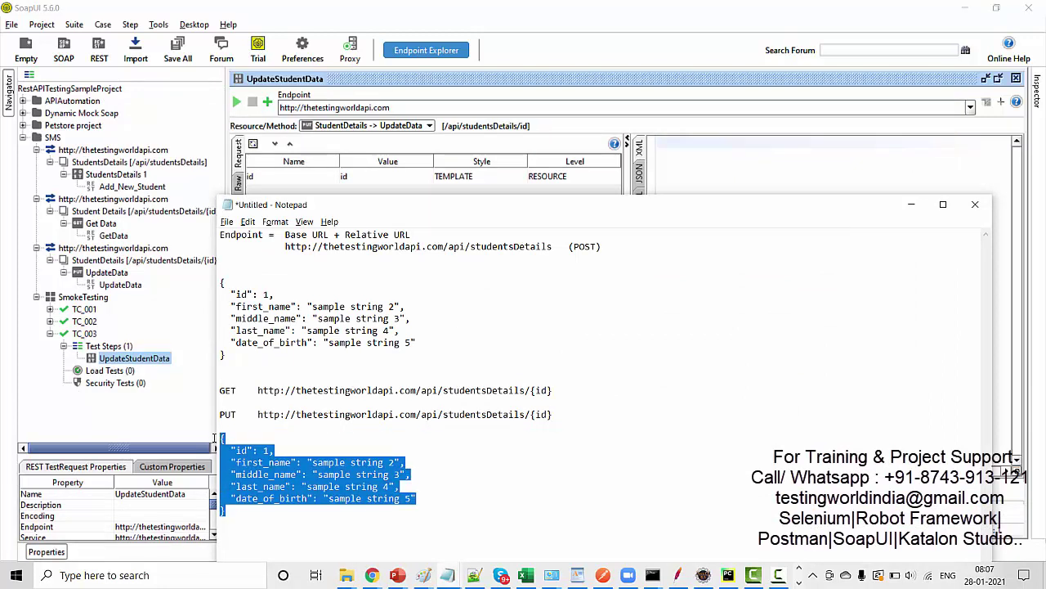
key("ctrl+c")
left_click(767, 156)
left_click(436, 314)
key("ctrl+v")
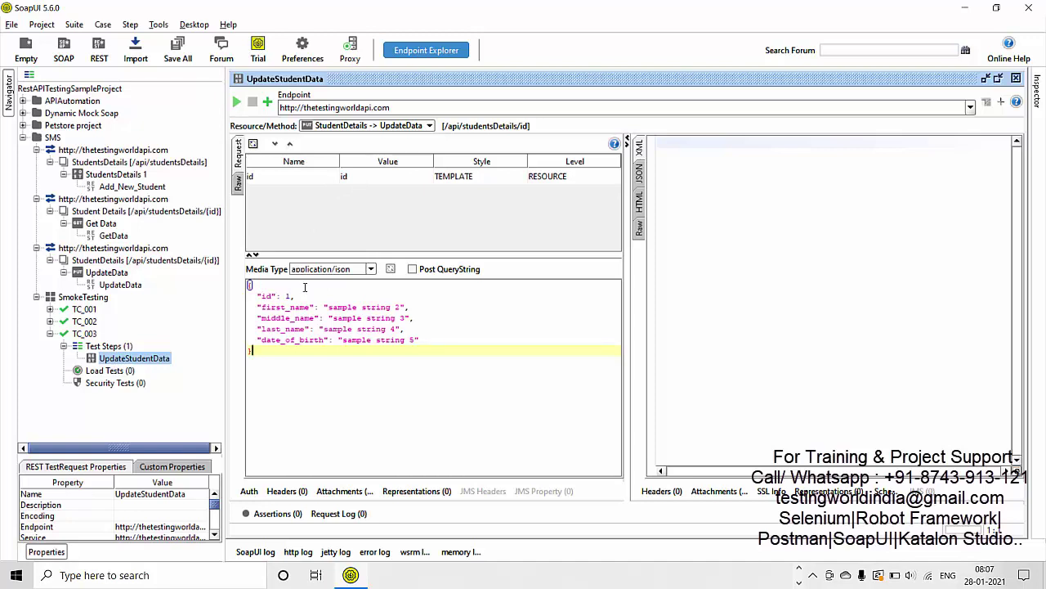
Step: Look up the student id in TC_001's AddStudentData response and set it as the UpdateStudentData id parameter's value
left_click_drag(258, 296, 303, 297)
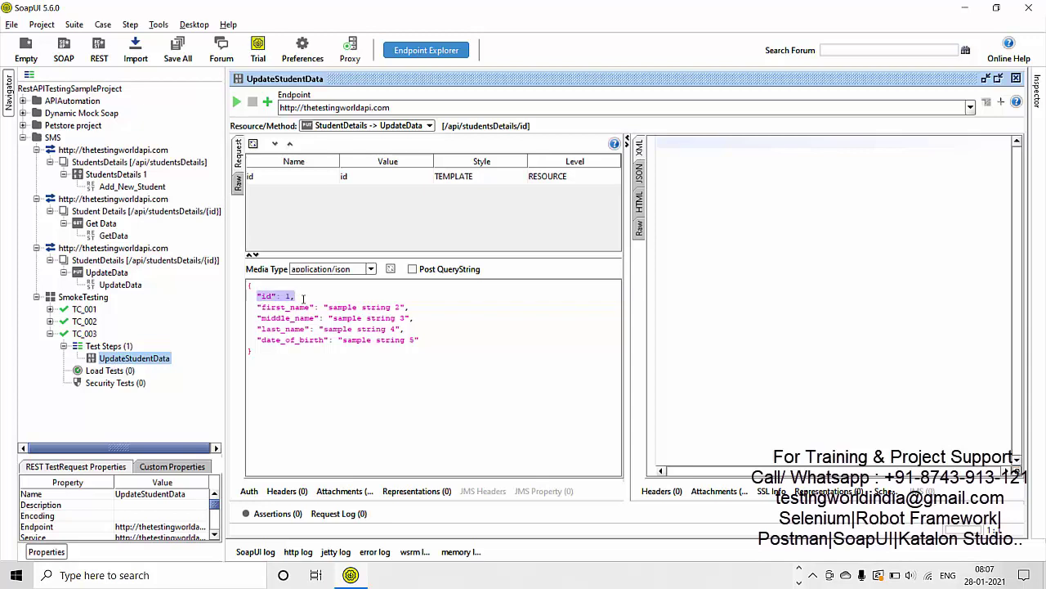
left_click(50, 309)
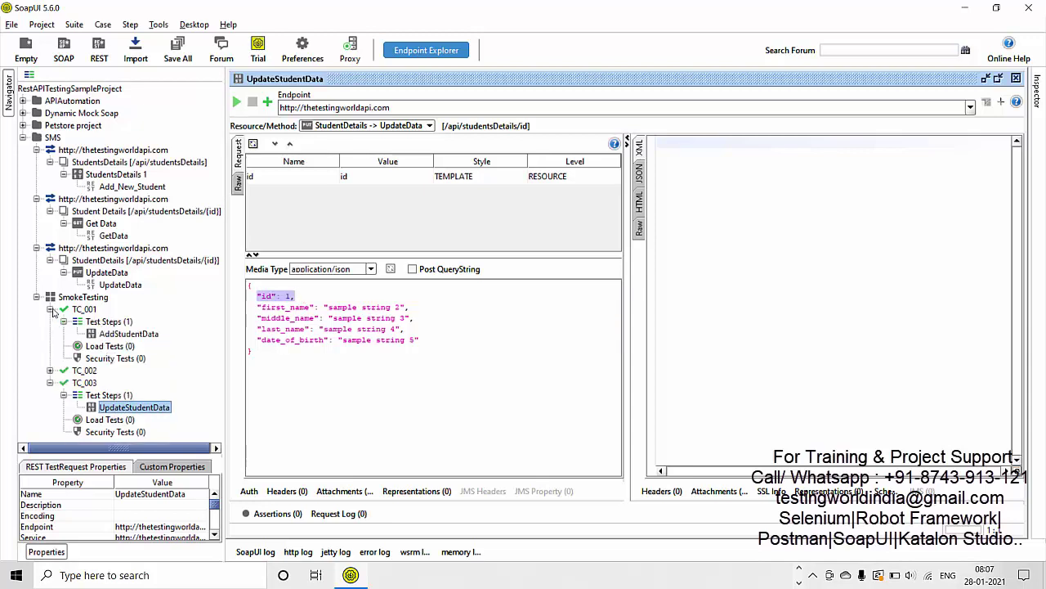
double_click(128, 334)
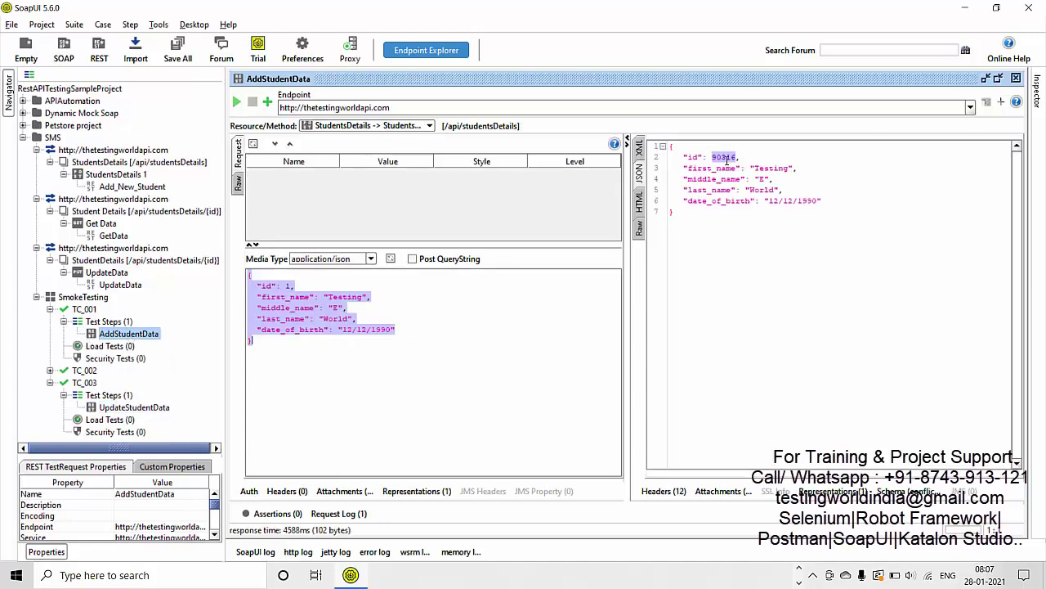
left_click(139, 409)
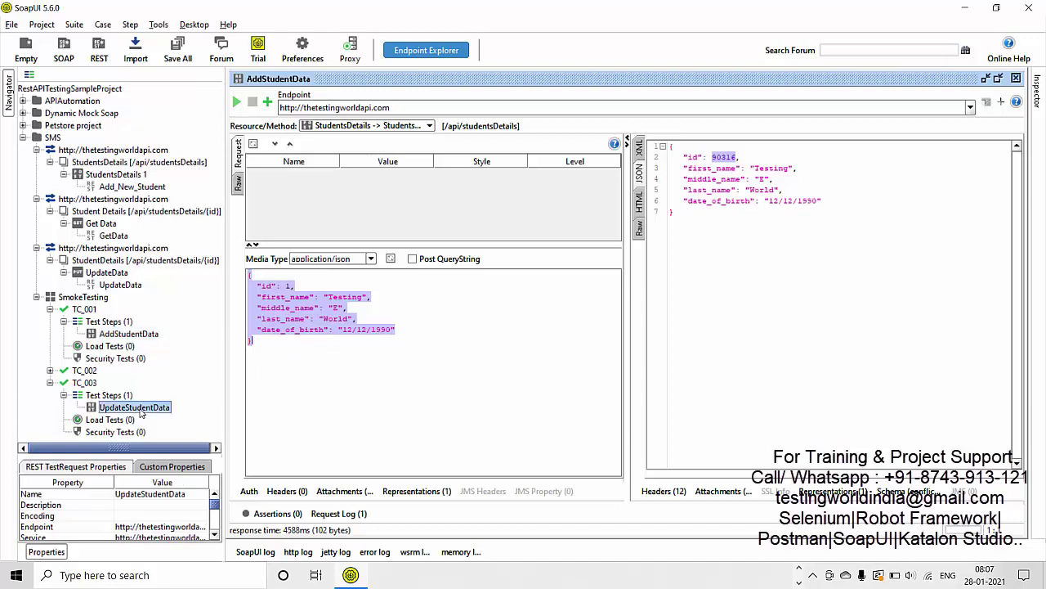
double_click(140, 412)
double_click(355, 180)
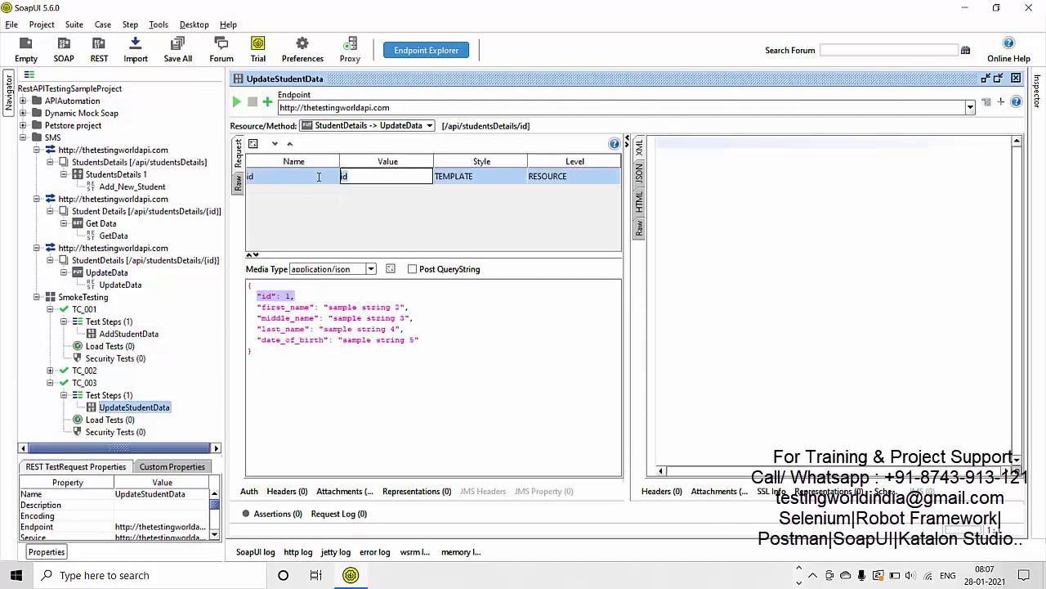
type("90316")
Step: Replace the id value in the UpdateStudentData JSON body with the same student id
left_click(287, 295)
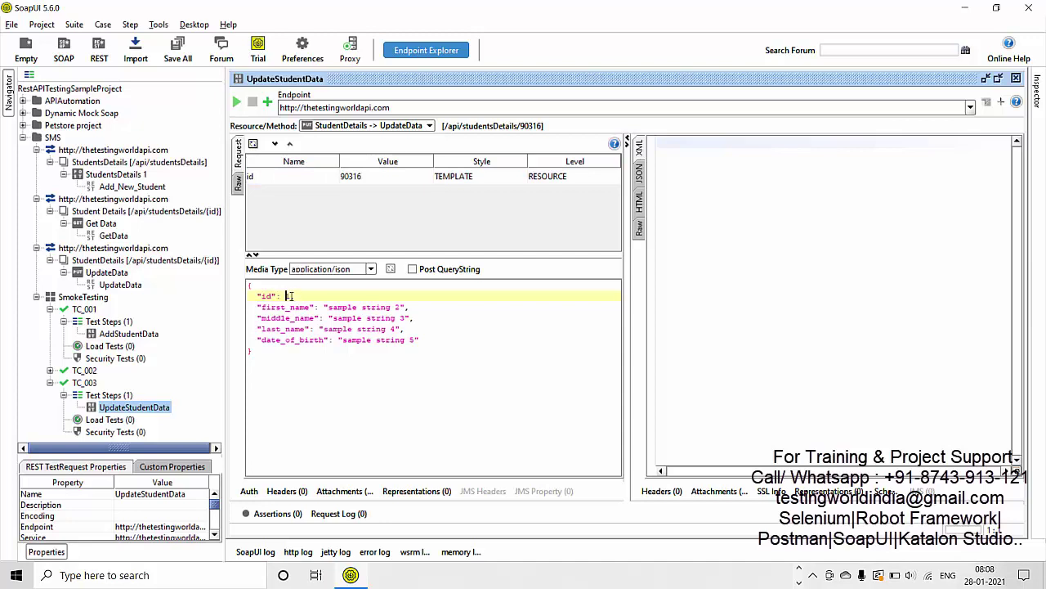
double_click(288, 295)
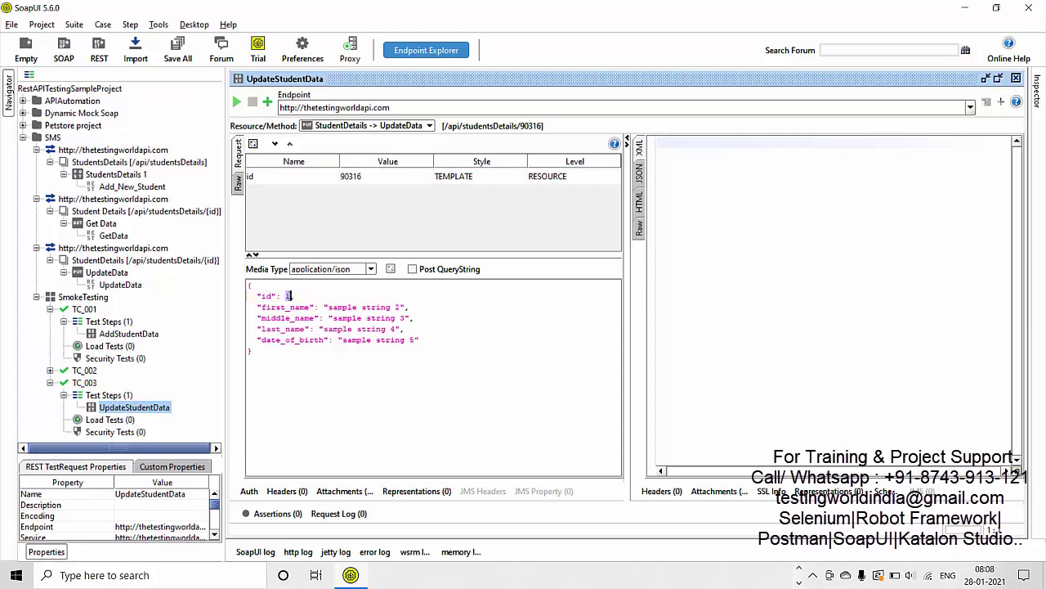
type("90316")
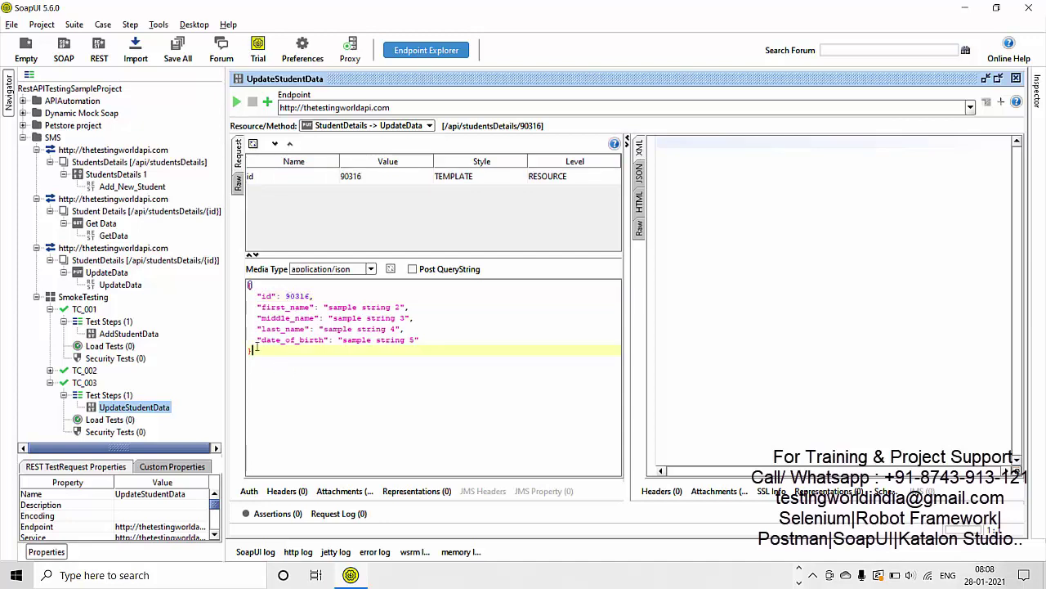
key("ctrl+a")
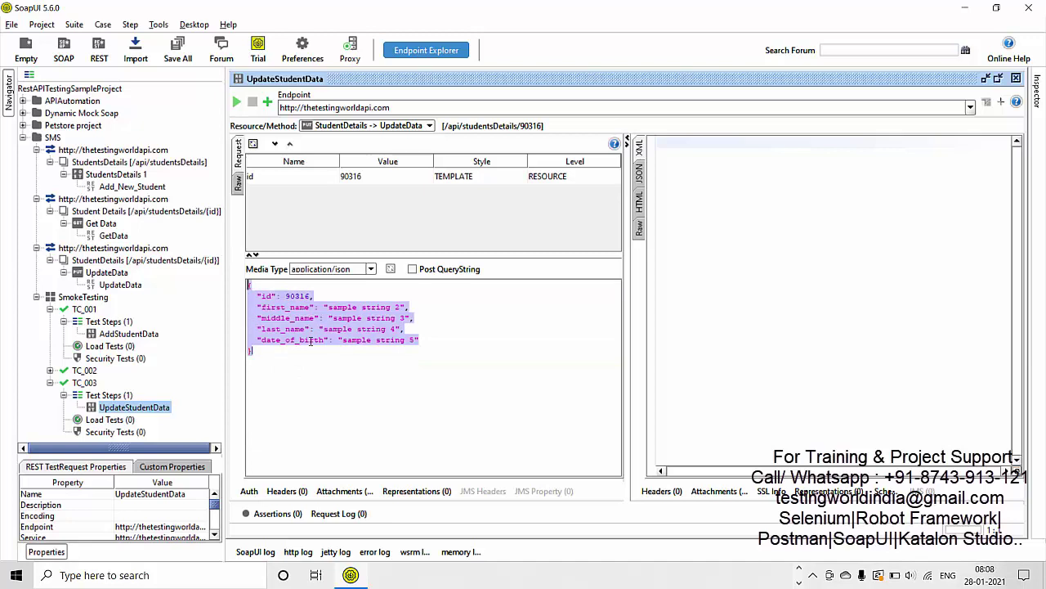
left_click(373, 350)
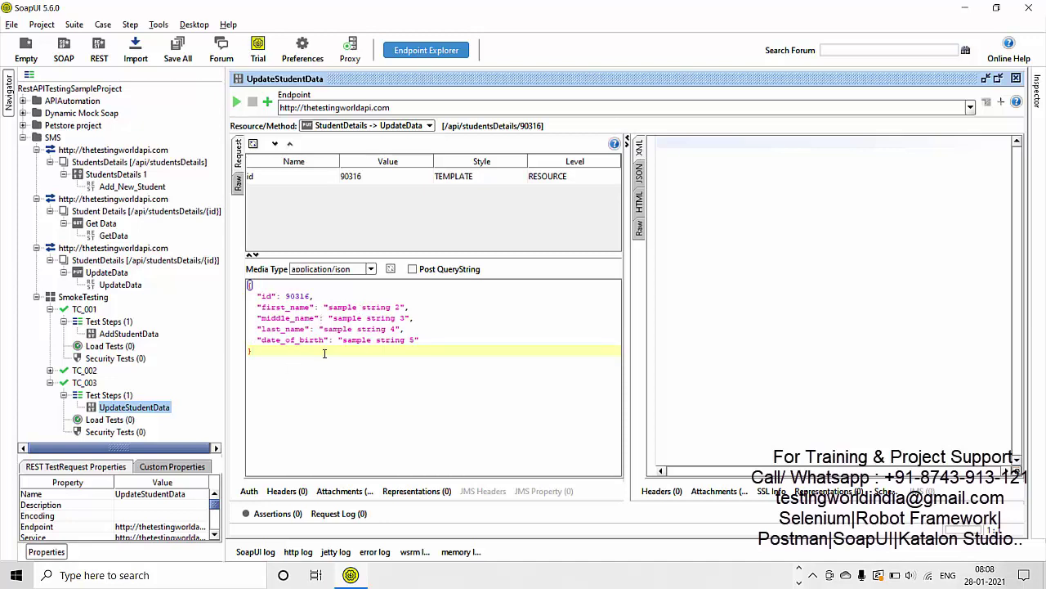
Step: Review the name and date-of-birth fields in the AddStudentData request body and return to the UpdateStudentData body
left_click(126, 335)
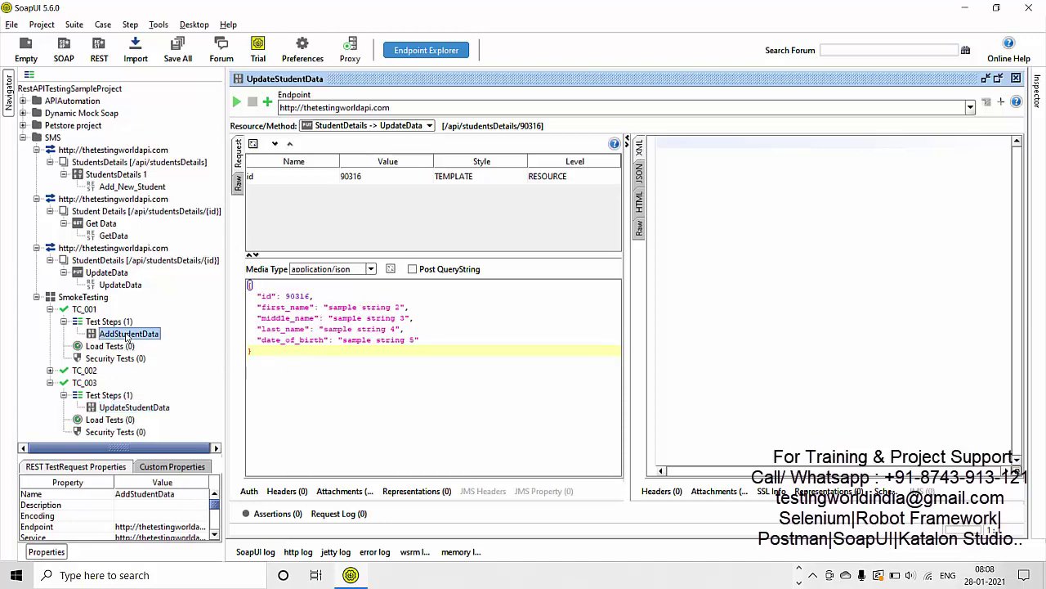
double_click(127, 334)
left_click_drag(252, 299, 417, 333)
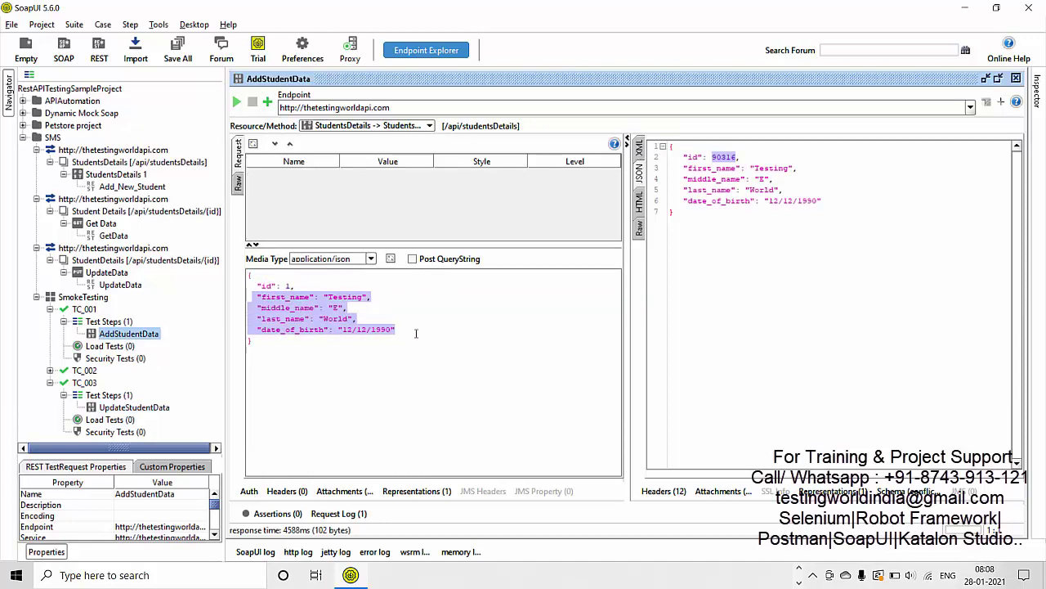
double_click(136, 408)
left_click(344, 318)
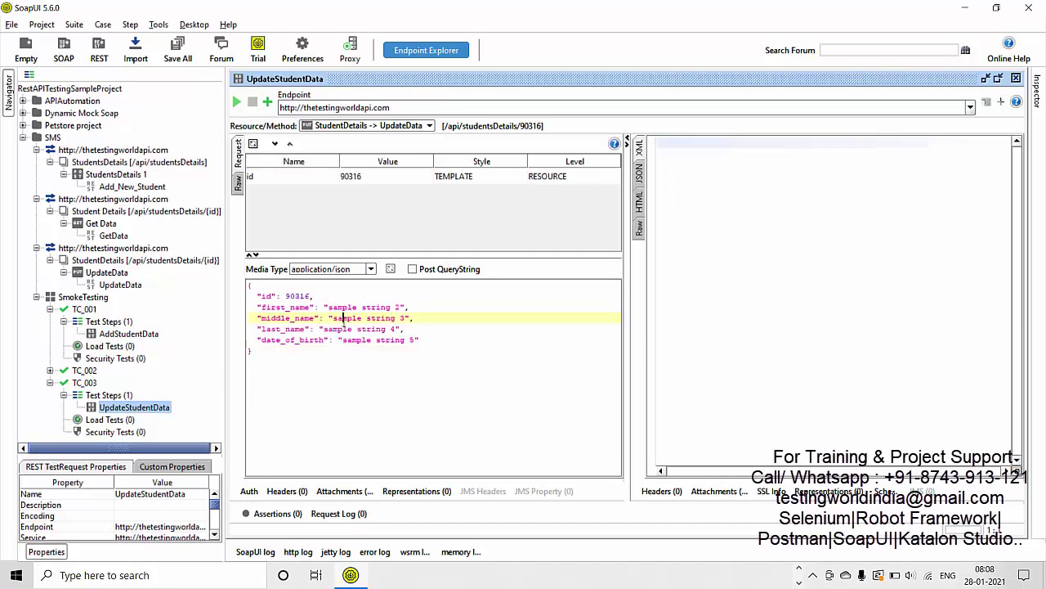
Step: Replace the sample name and date_of_birth lines in the UpdateStudentData body with the copied AddStudentData fields and align the first_name line
left_click_drag(424, 338, 233, 308)
key("ctrl+v")
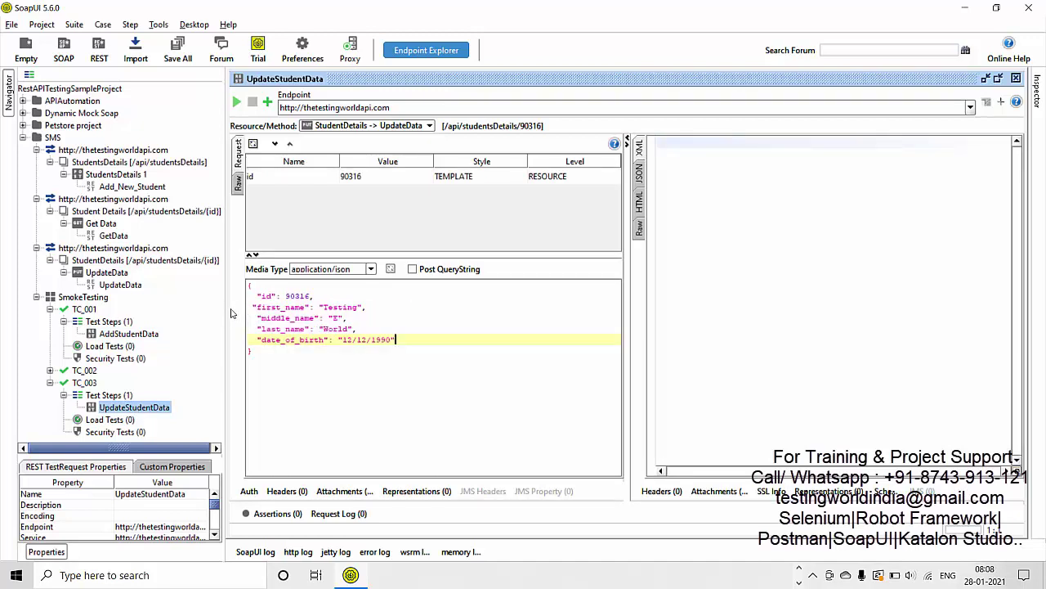
left_click(257, 306)
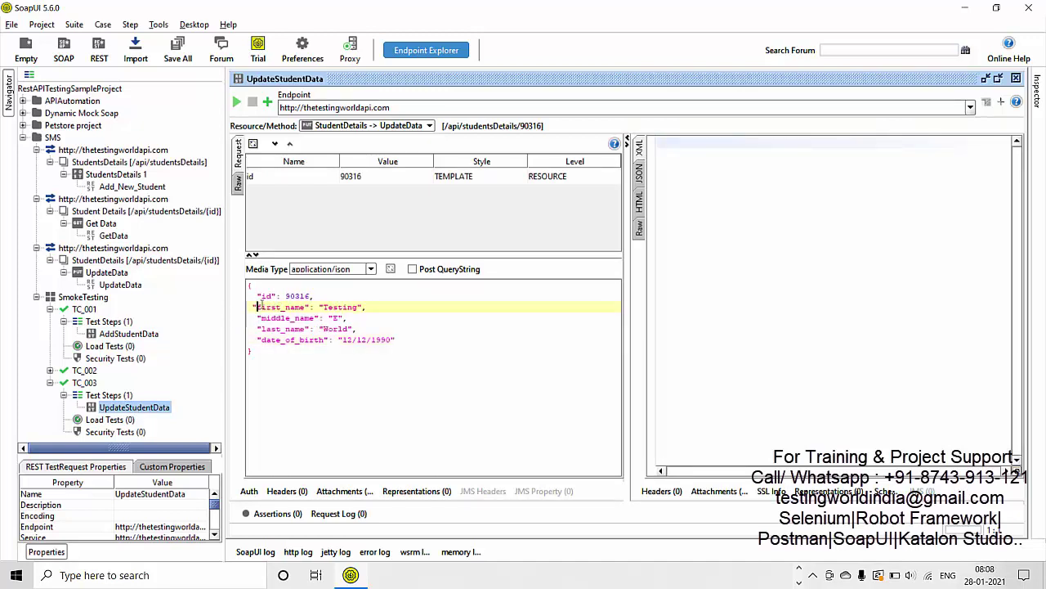
type("\"")
left_click_drag(278, 329, 395, 340)
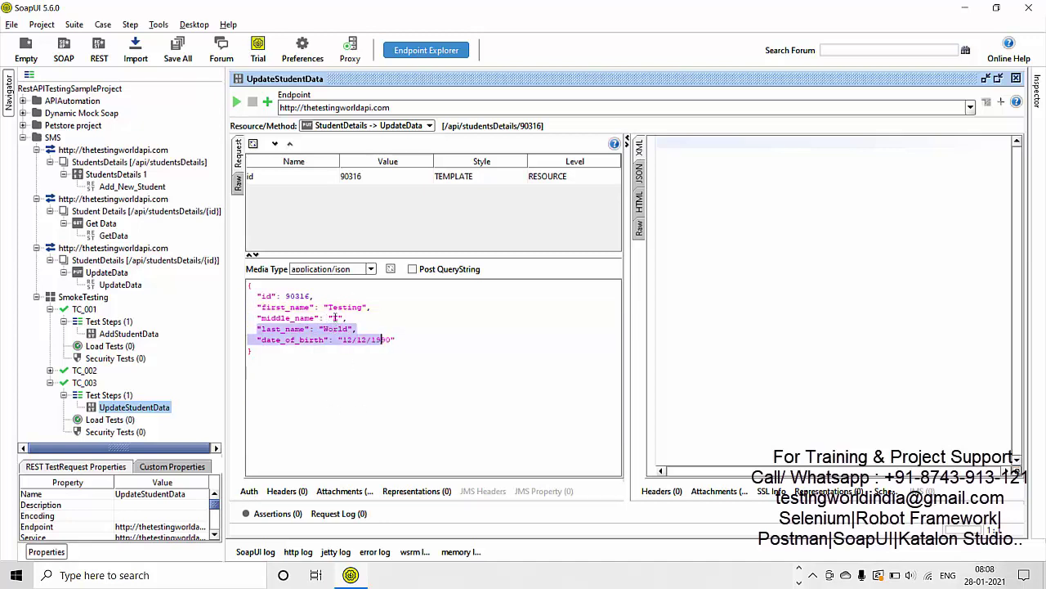
Step: Append W to the middle_name value and change the last digit of the date_of_birth year to 9 in the UpdateStudentData body
left_click_drag(332, 307, 335, 317)
key("Right")
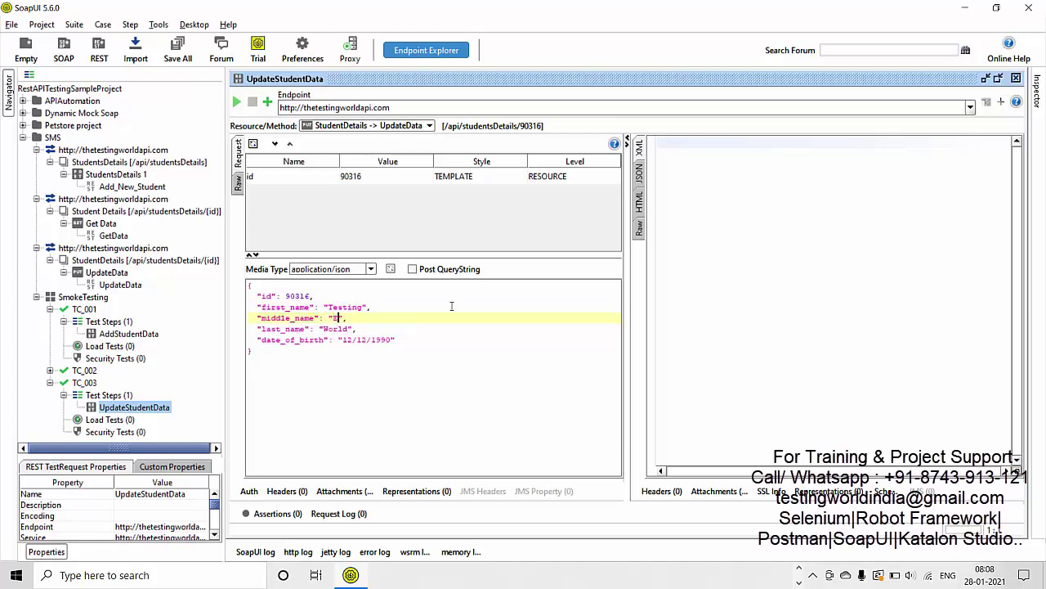
type("W")
left_click(390, 340)
key("BackSpace")
type("9")
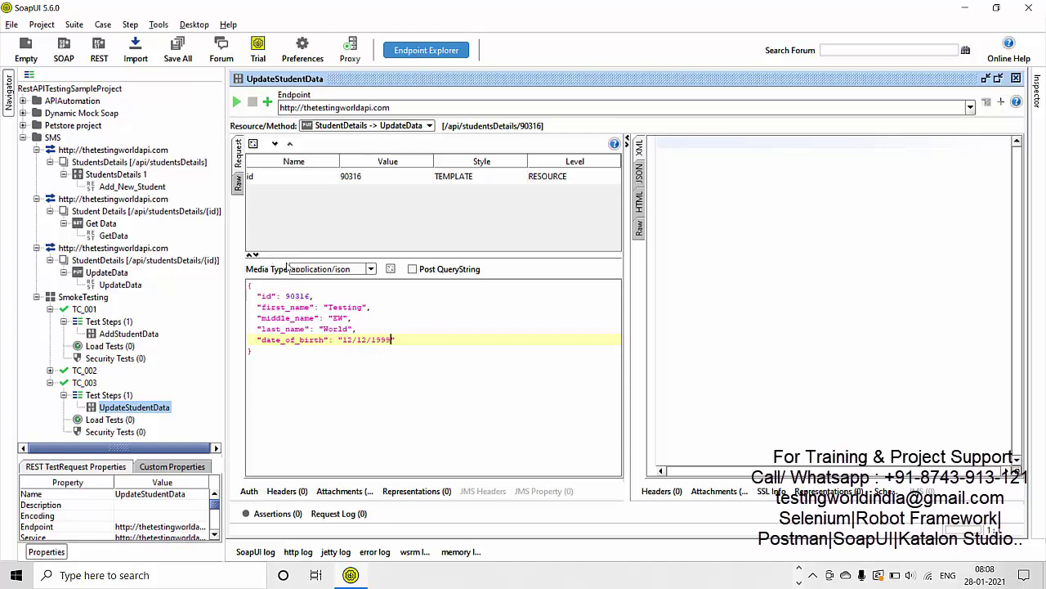
Step: Check the edited JSON body, run the UpdateStudentData request and review its JSON response
key("ctrl+a")
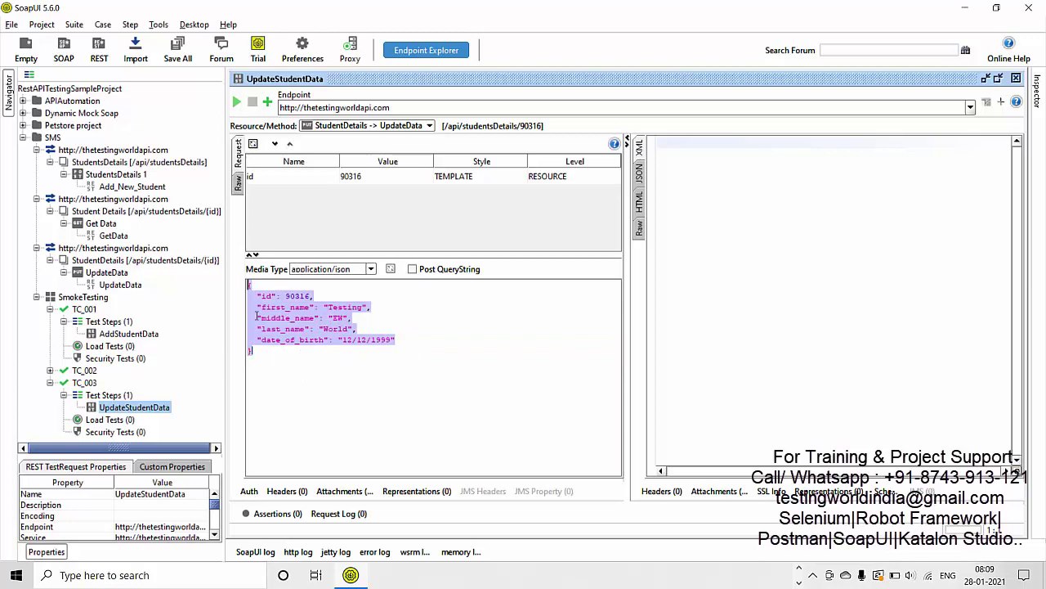
left_click(367, 343)
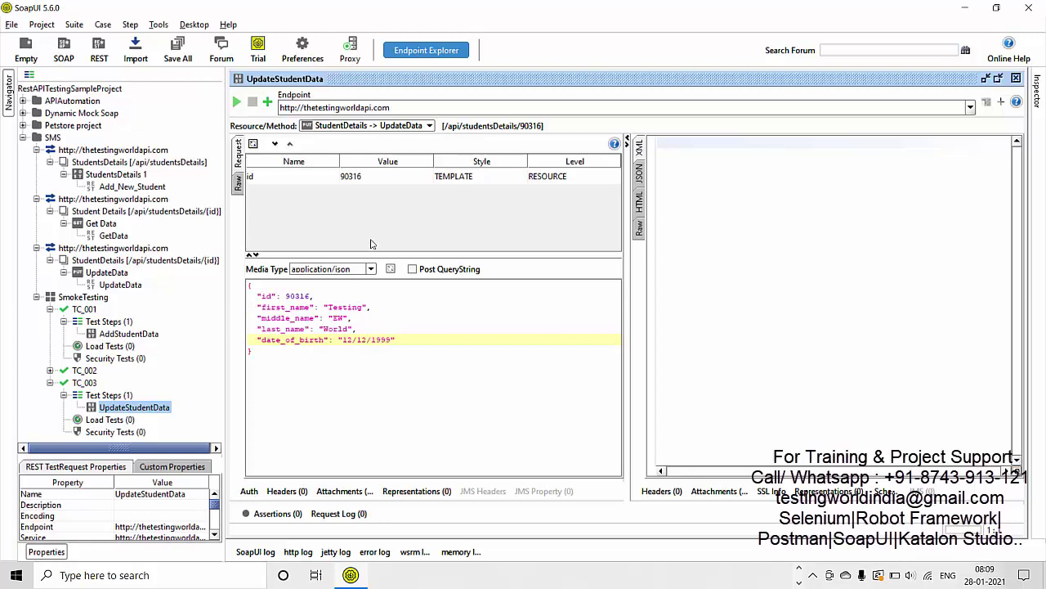
left_click(237, 101)
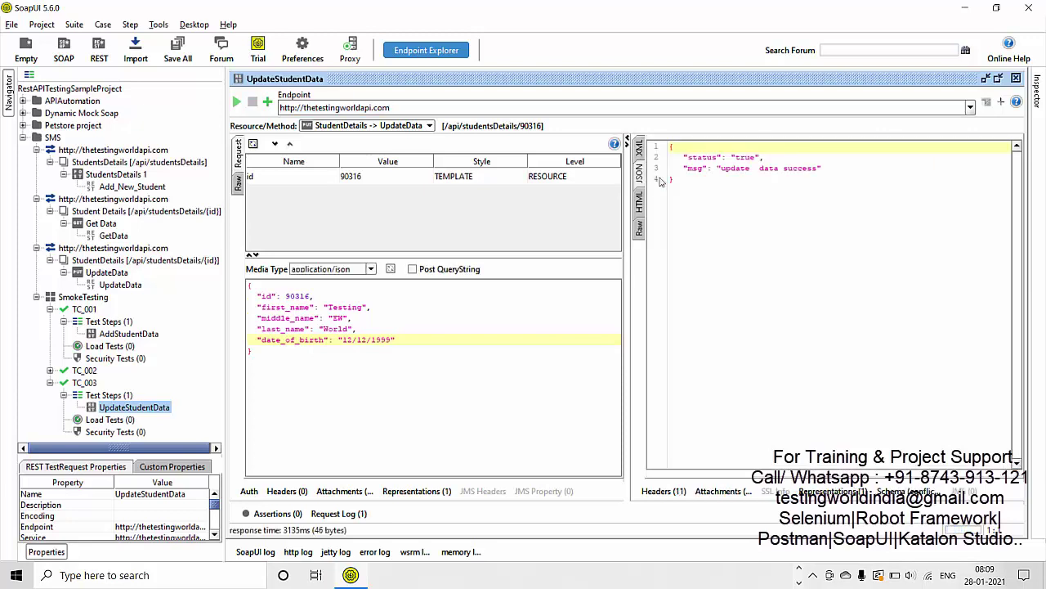
left_click_drag(731, 192, 668, 125)
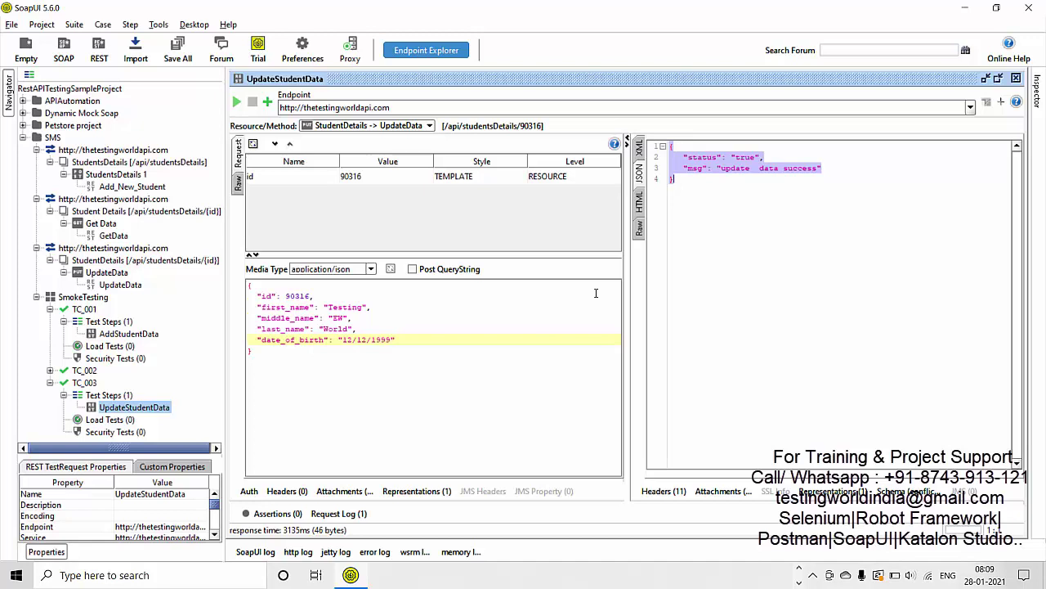
Step: Collapse TC_003, open the GetStudentData test step in TC_002 and run its request again
left_click(50, 384)
left_click(50, 371)
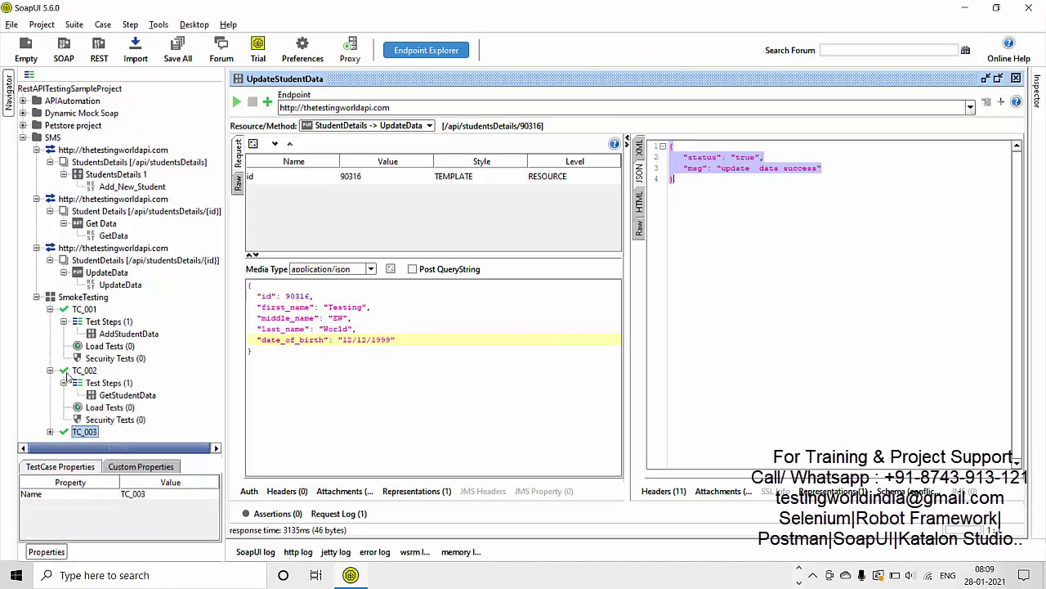
double_click(136, 397)
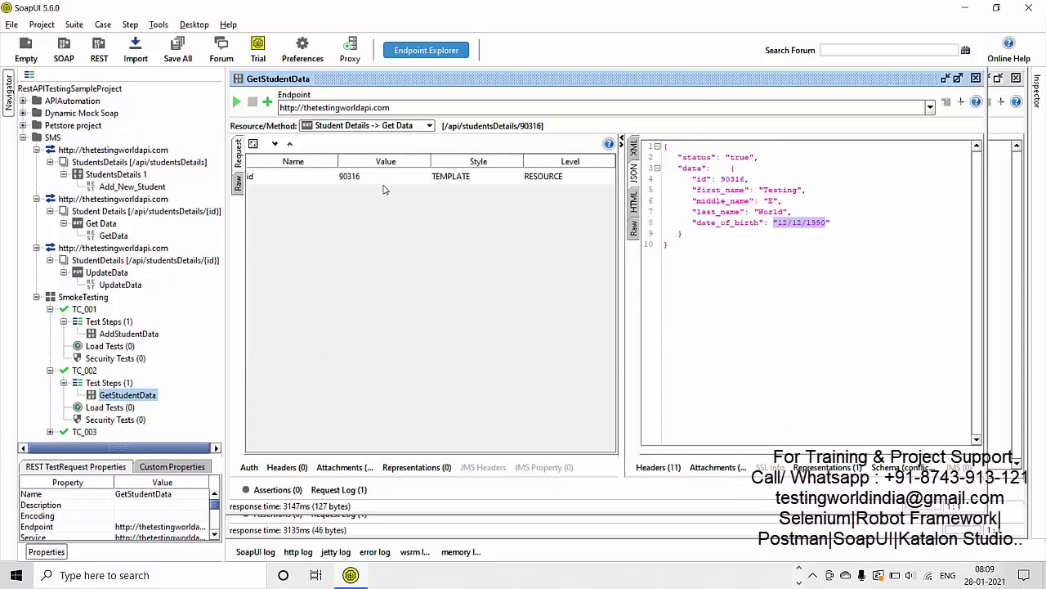
left_click(236, 101)
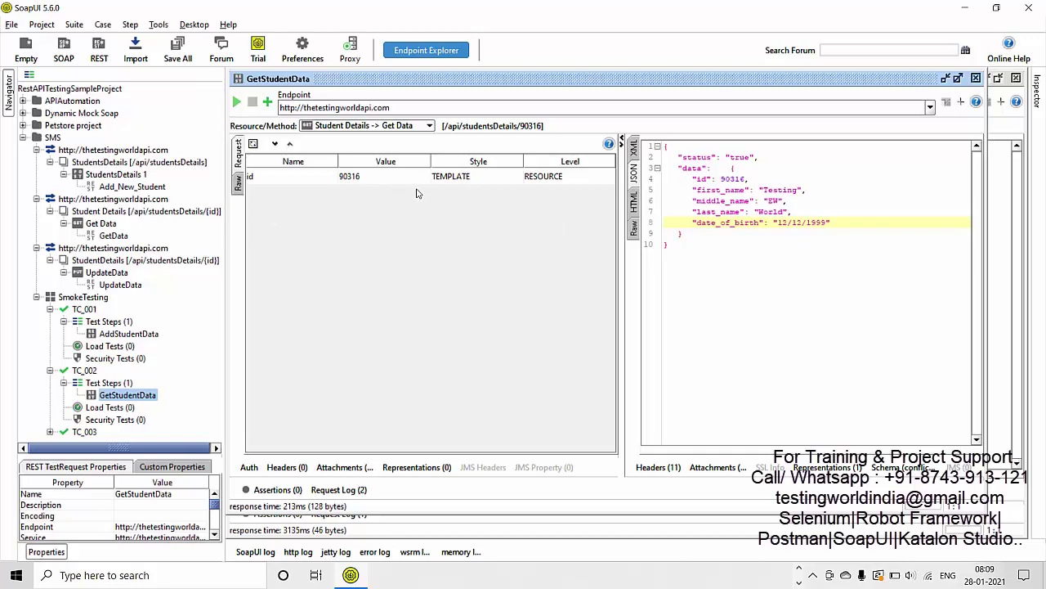
Step: Check the middle_name and date_of_birth values in the GetStudentData response, and collapse TC_001 and TC_002 in the project tree
left_click_drag(743, 279, 651, 135)
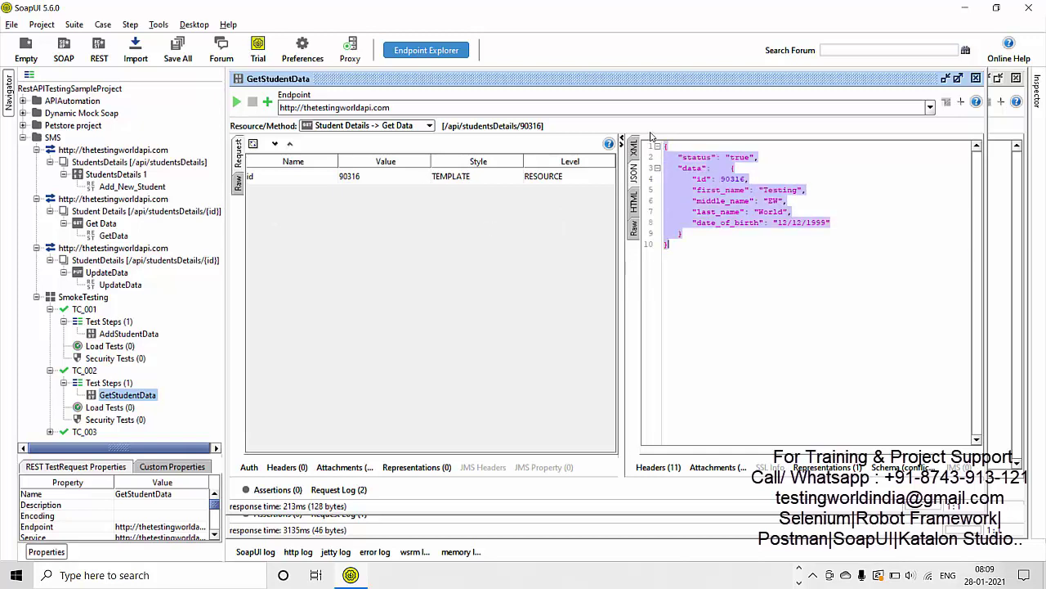
left_click(794, 219)
left_click(774, 202)
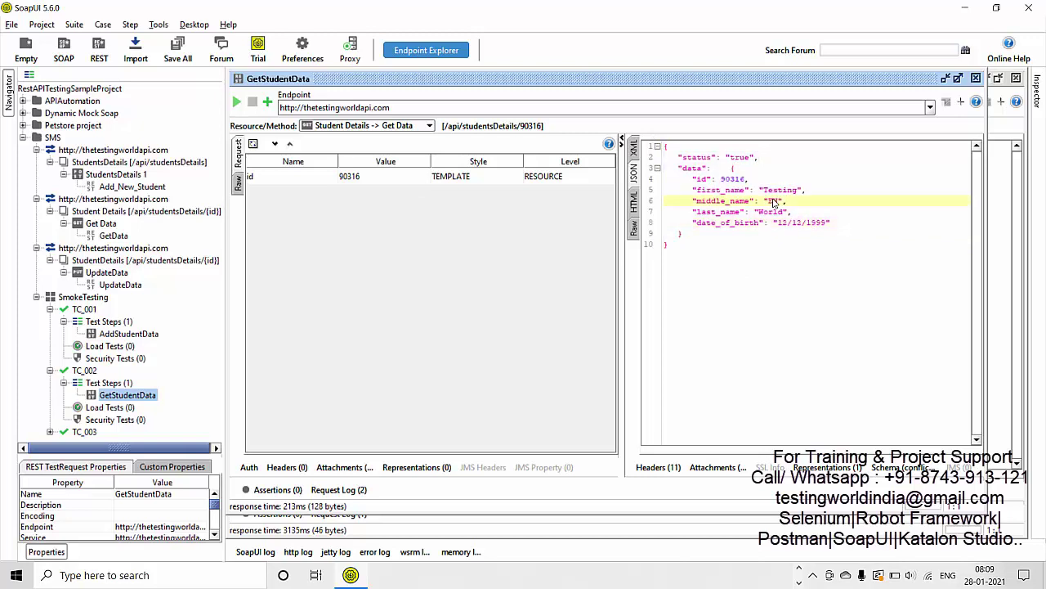
double_click(773, 202)
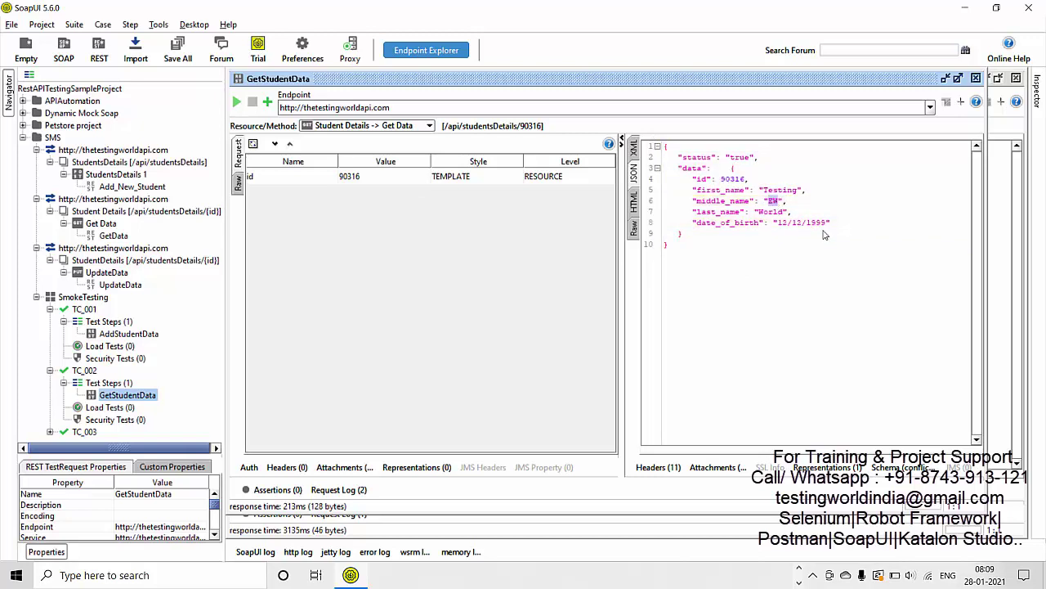
left_click_drag(810, 222, 836, 230)
left_click(51, 310)
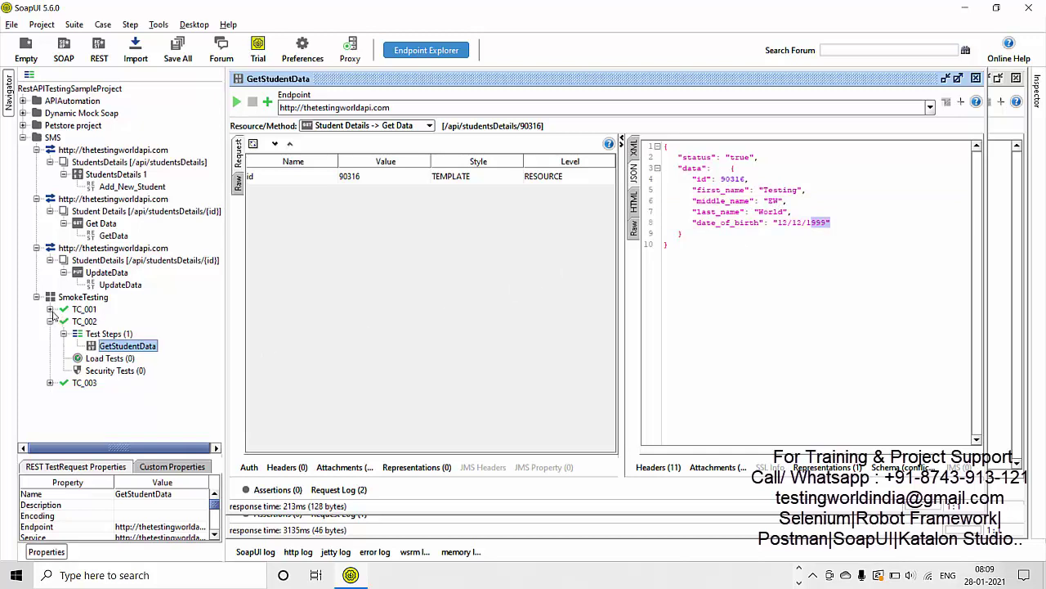
left_click(51, 322)
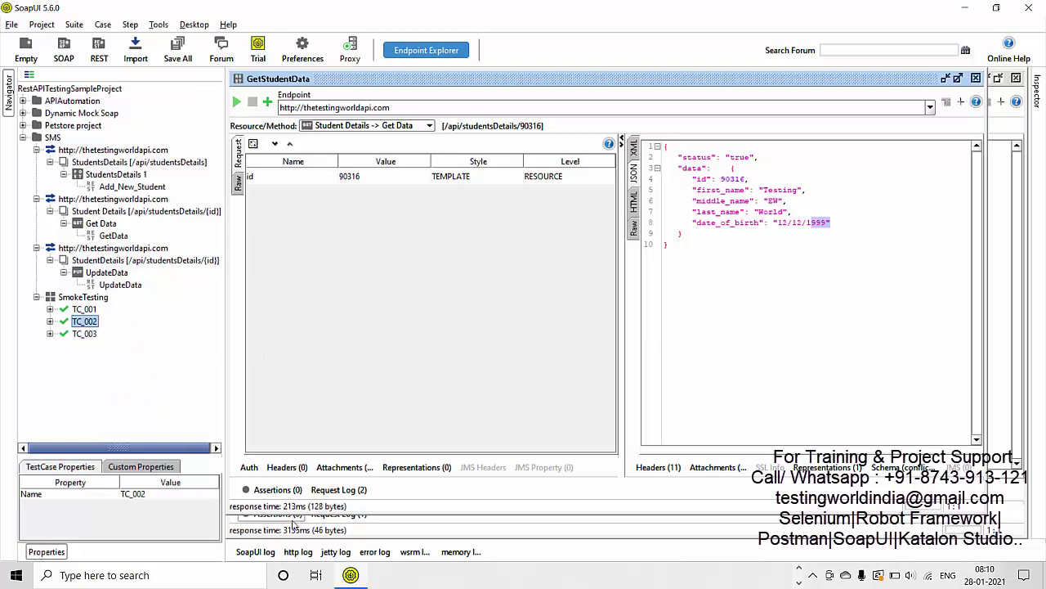
Step: Switch to Chrome and open the DELETE api/studentsDetails/{id} page from the Web API help list
key("alt+Tab")
key("alt+Tab")
key("alt+Tab")
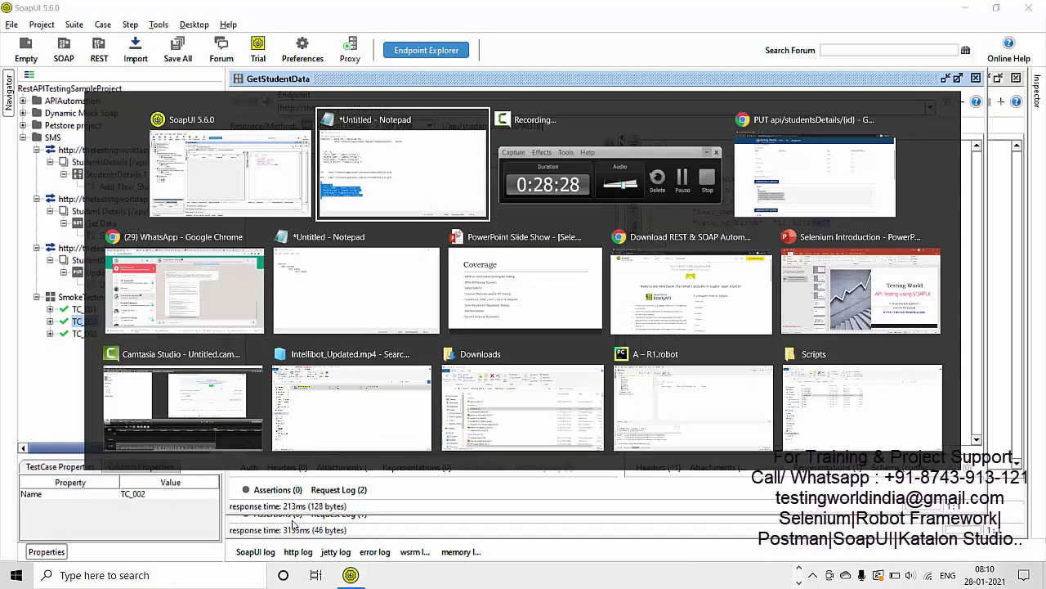
key("alt+Left")
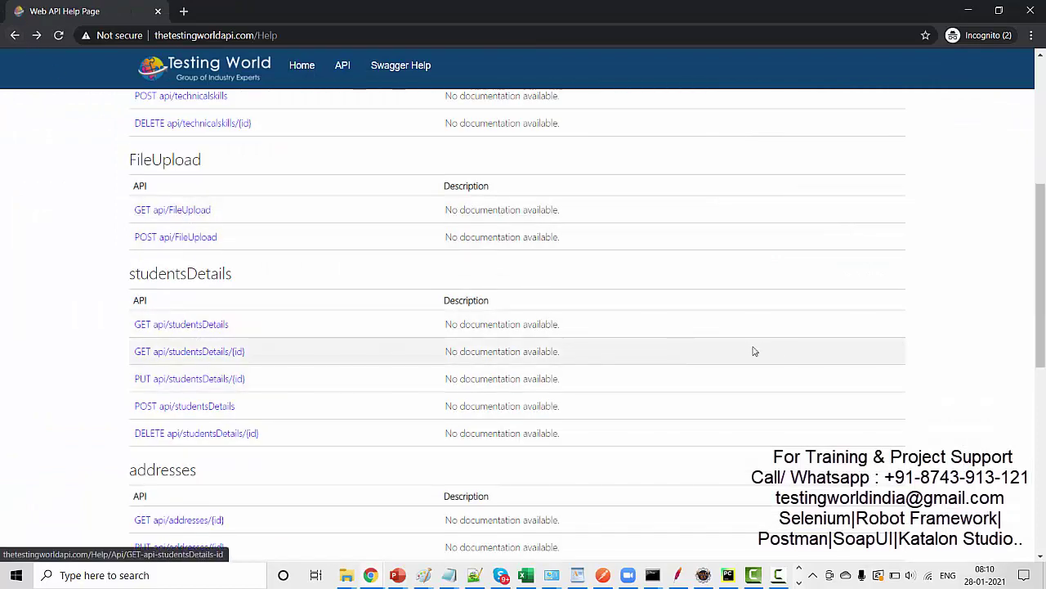
left_click(196, 435)
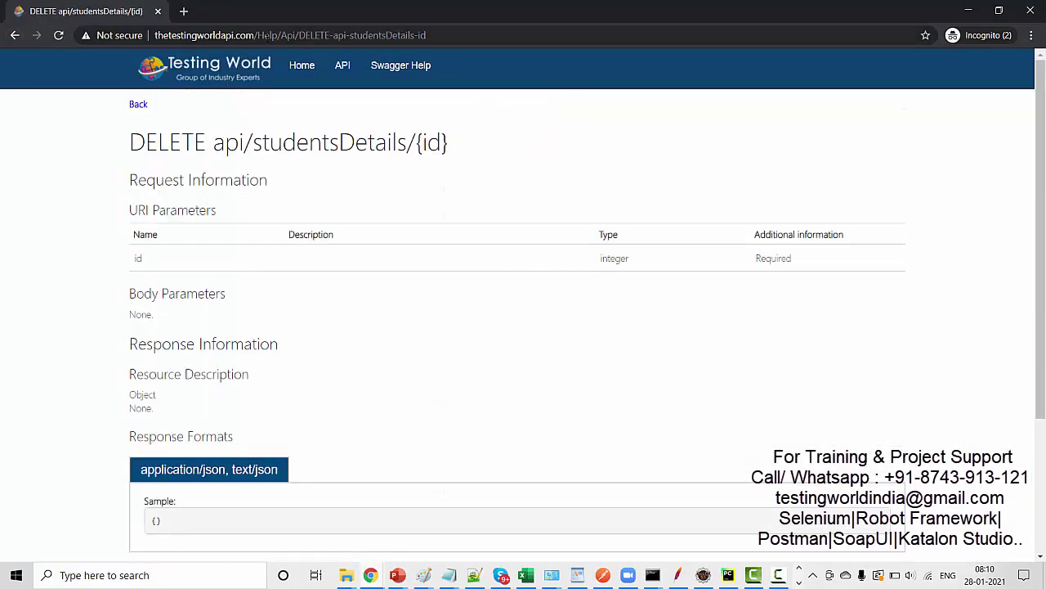
left_click_drag(259, 35, 136, 31)
key("ctrl+c")
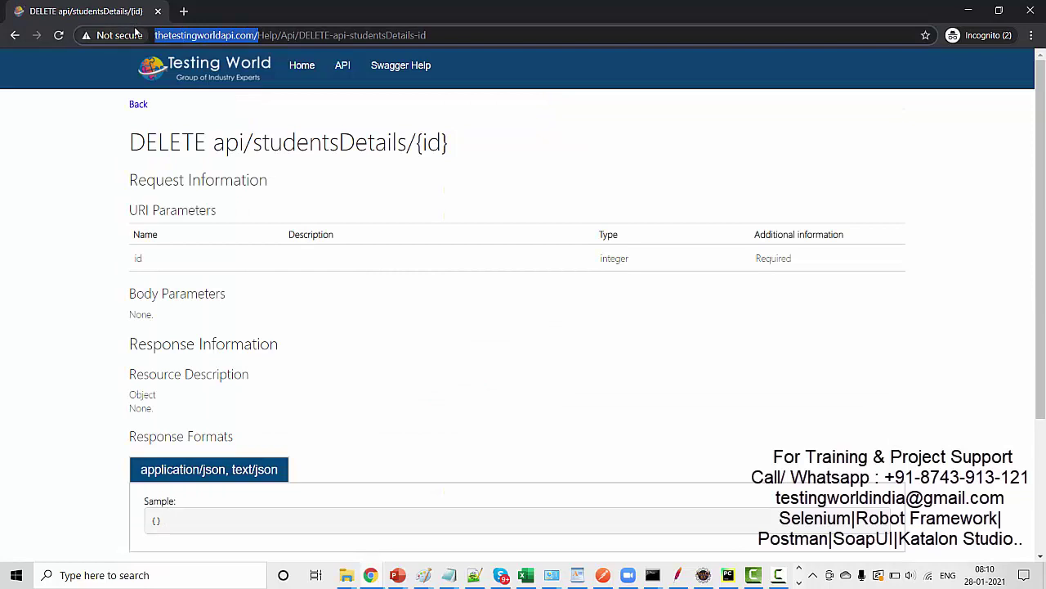
left_click(449, 575)
left_click(448, 575)
left_click(902, 527)
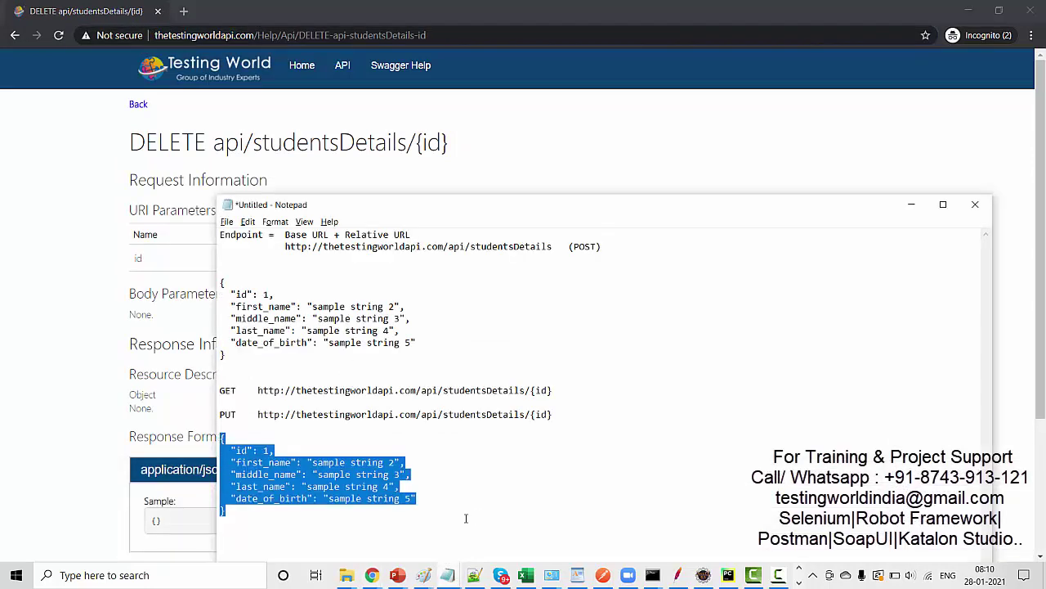
left_click(466, 518)
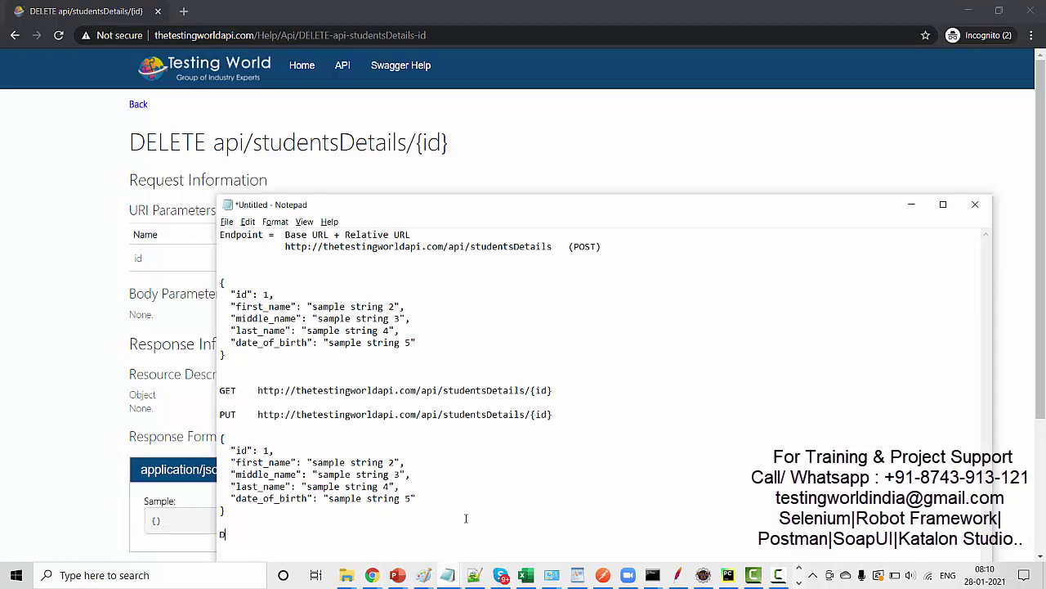
key("ctrl+v")
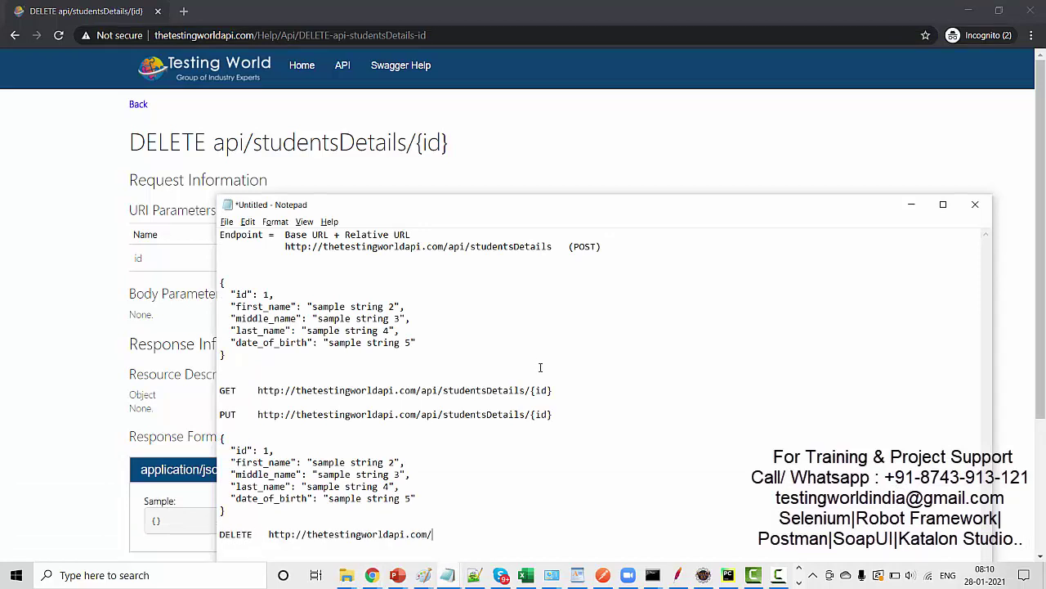
Step: Copy the relative path api/studentsDetails/{id} from the help page heading and append it to the DELETE URL in Notepad
left_click_drag(214, 144, 480, 156)
key("ctrl+c")
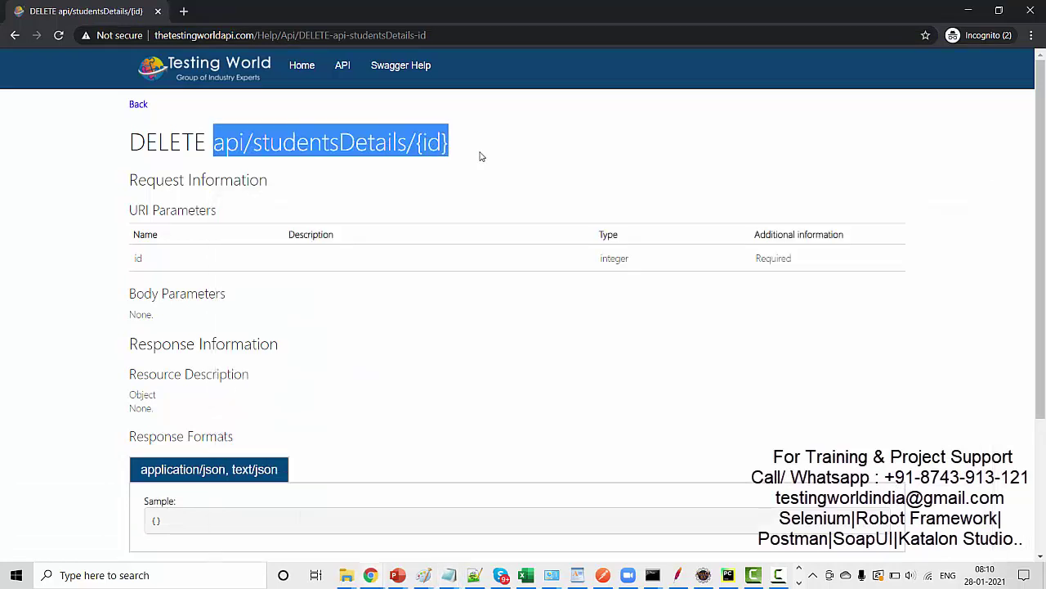
key("alt+Tab")
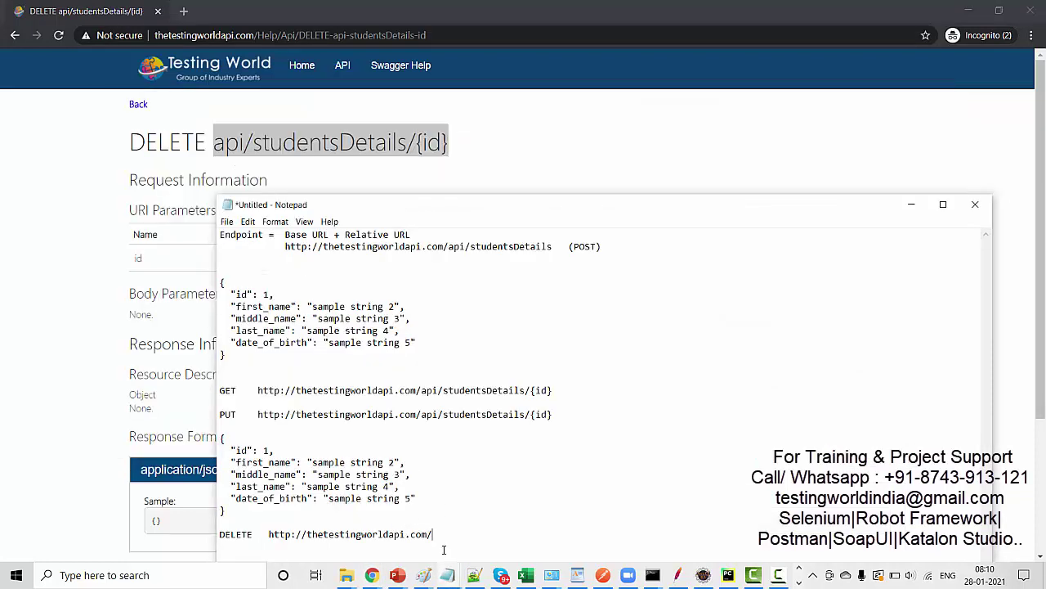
key("ctrl+v")
Step: Review the URI Parameters and Body Parameters sections of the DELETE api/studentsDetails/{id} help page in Chrome
left_click(204, 403)
key("alt+Tab")
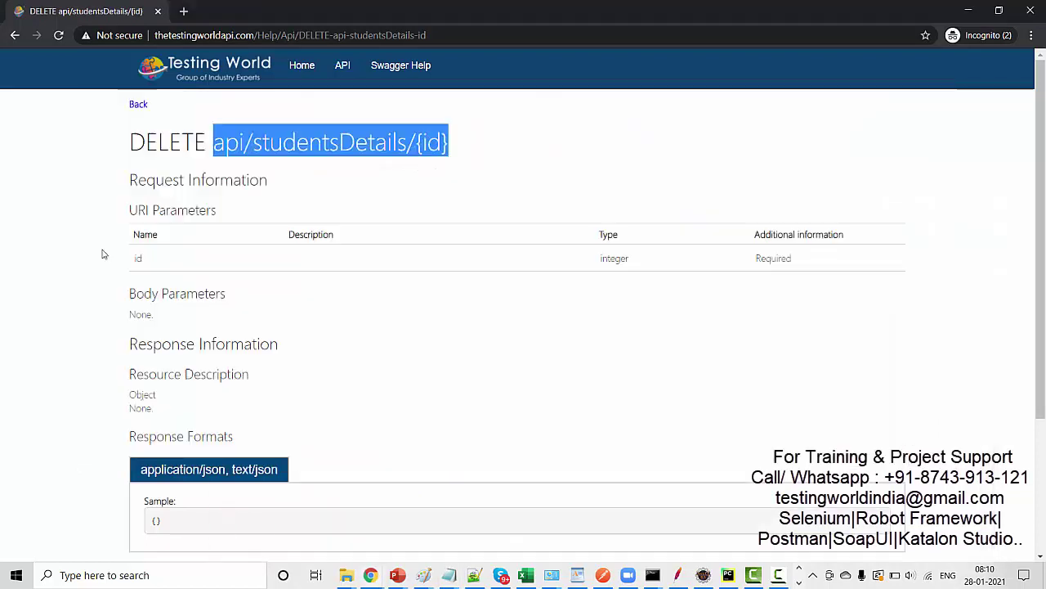
left_click_drag(128, 179, 127, 258)
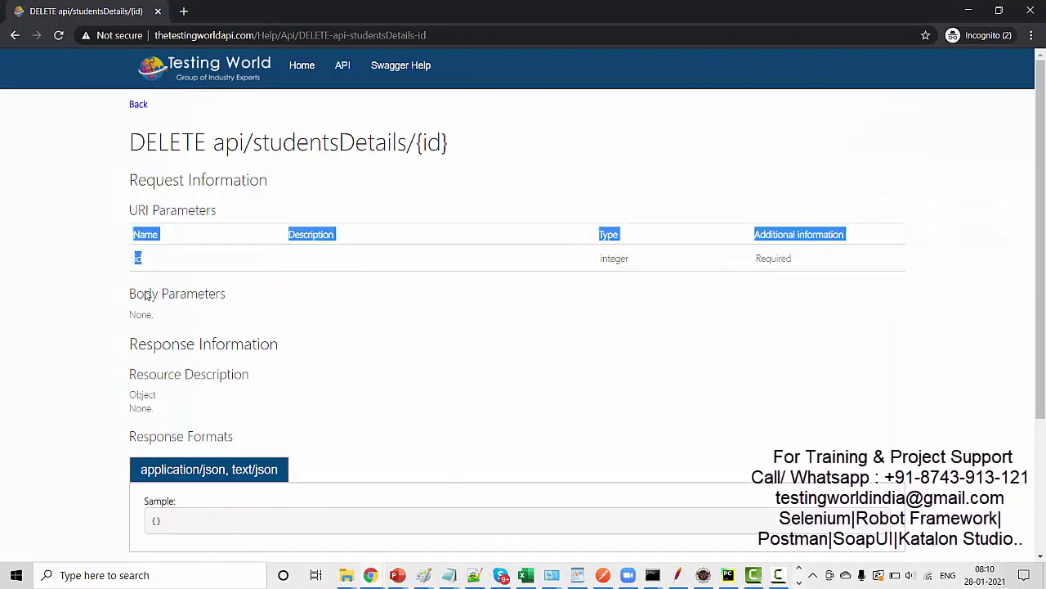
left_click_drag(129, 296, 154, 328)
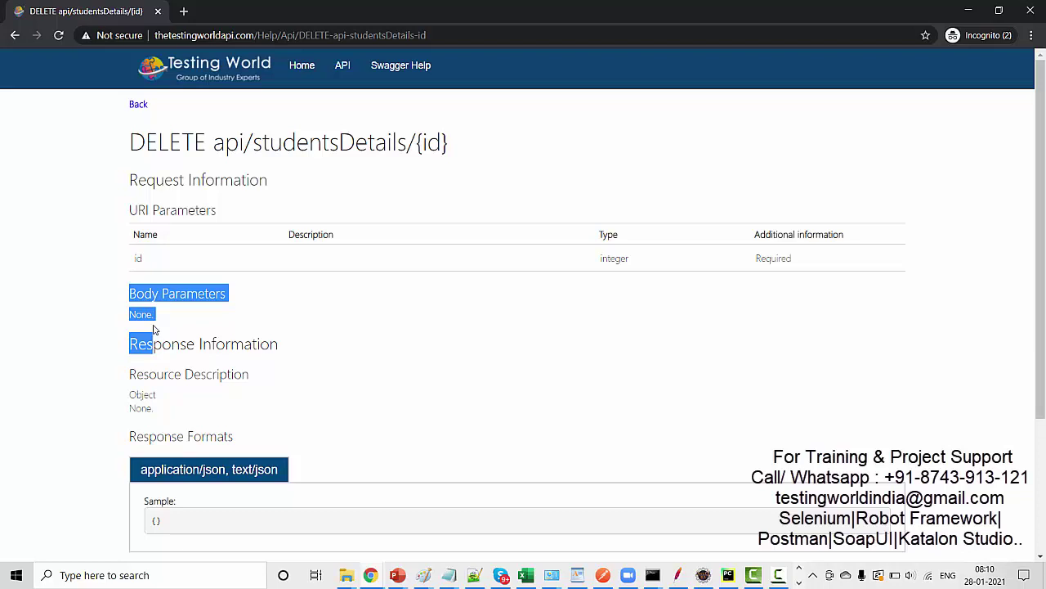
key("alt+Tab")
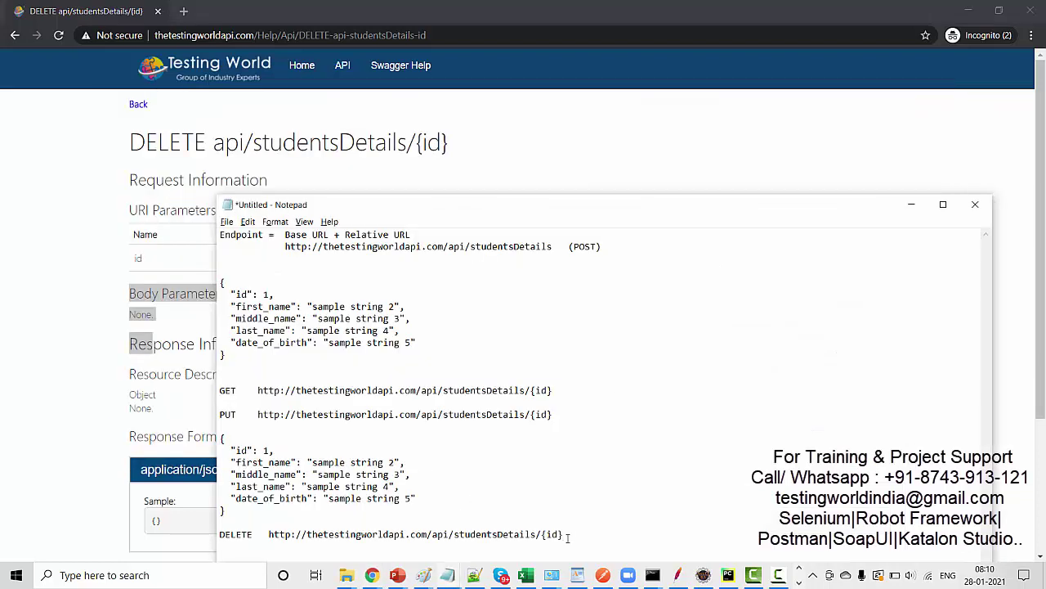
left_click_drag(567, 537, 278, 535)
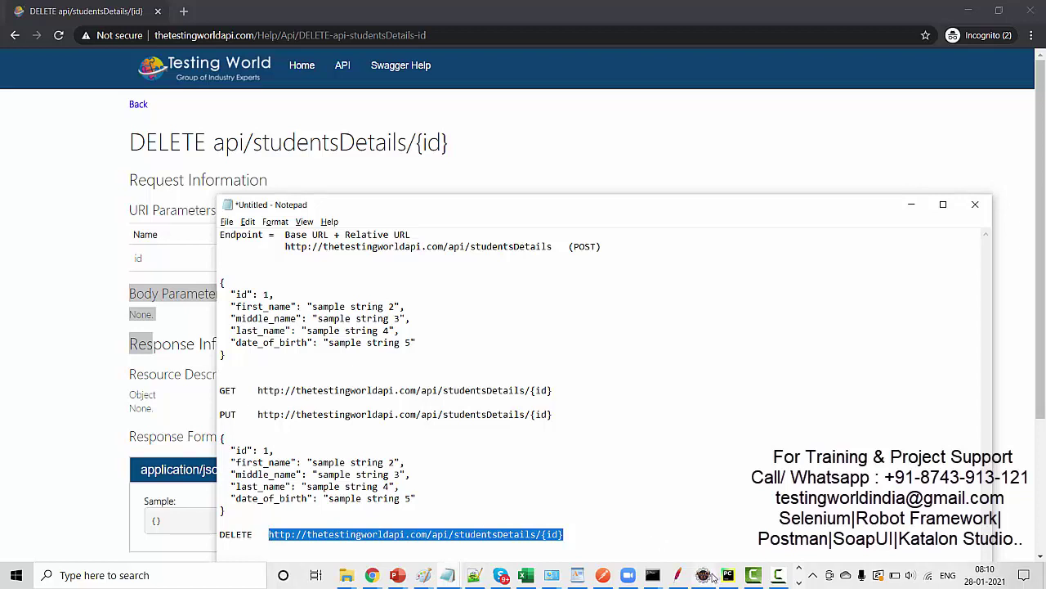
left_click(704, 574)
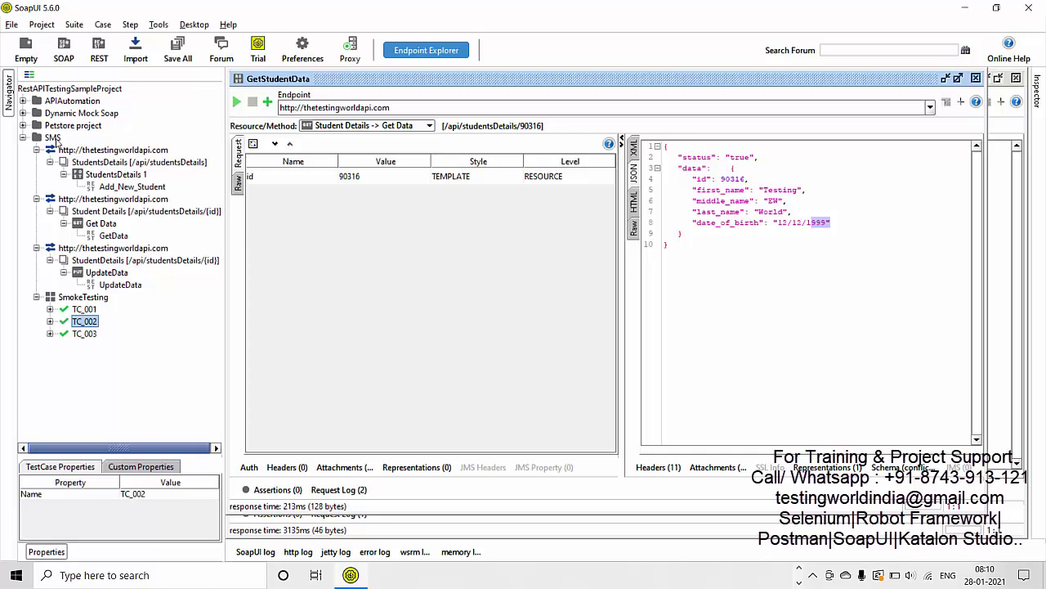
left_click(53, 138)
right_click(54, 138)
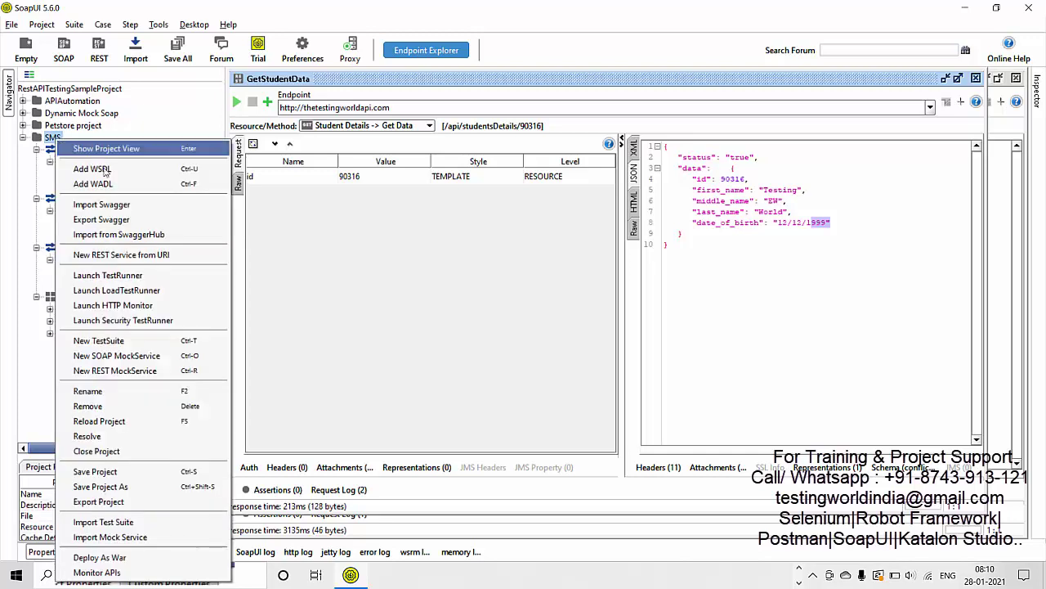
left_click(98, 255)
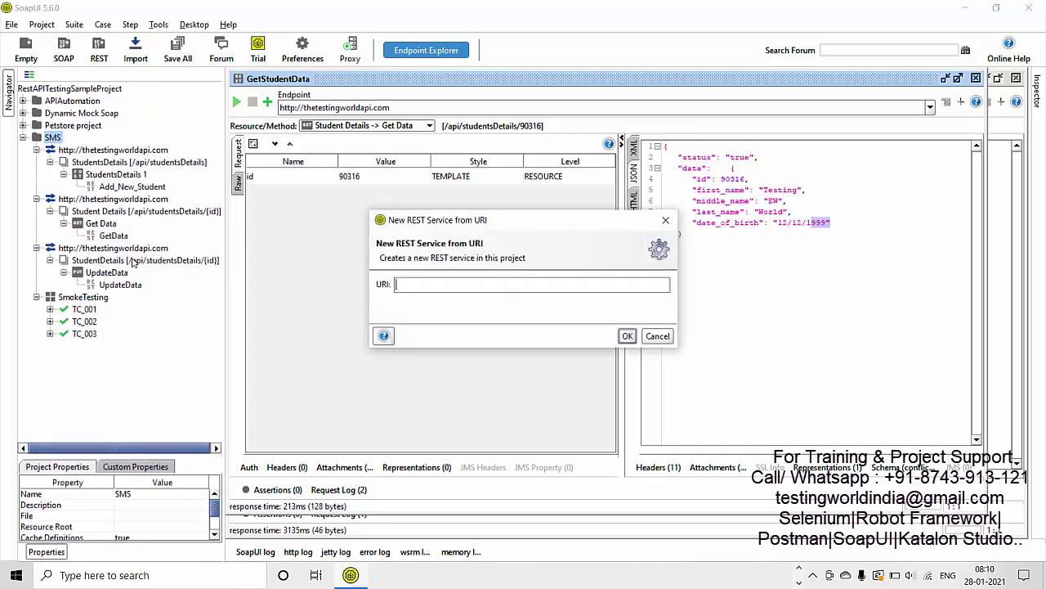
type("http://thetestingworldapi.com/api/studentsDetails/{id}")
left_click(627, 336)
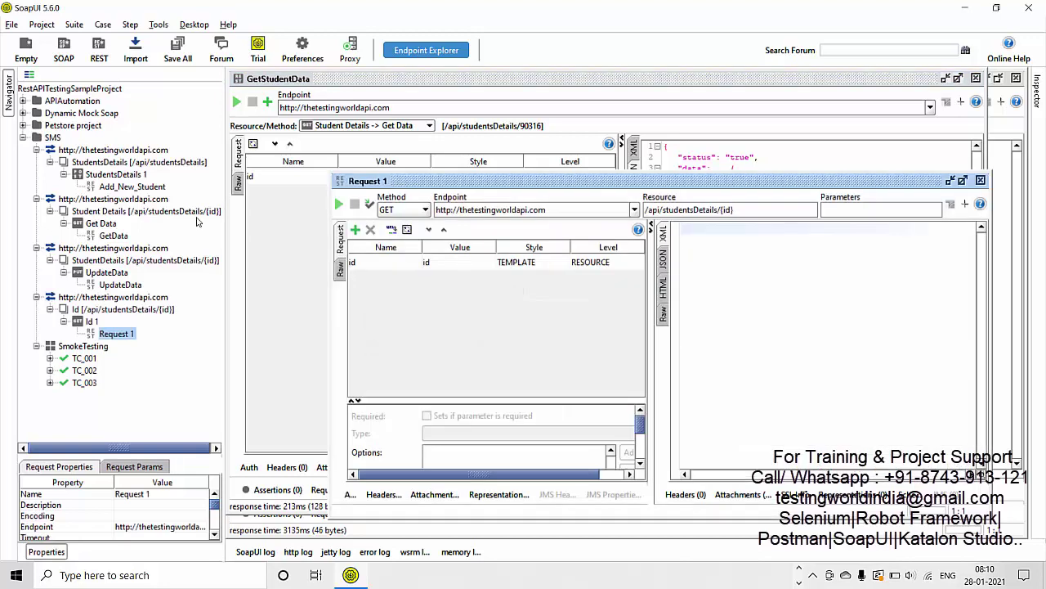
Step: Collapse the three older services in the SMS project and set the HTTP method of Id 1 to DELETE
left_click(36, 150)
left_click(36, 163)
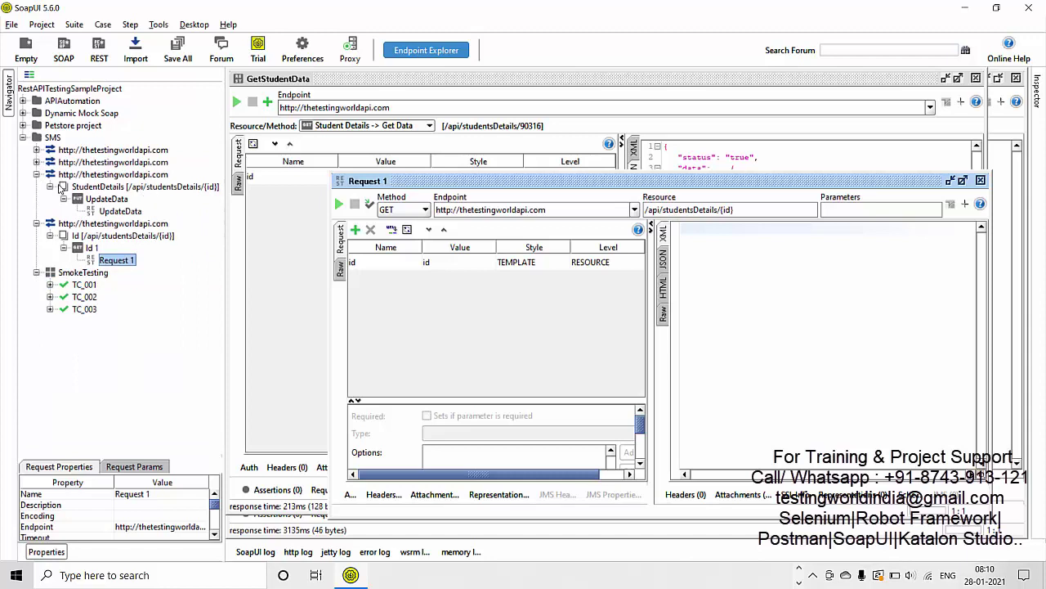
left_click(37, 175)
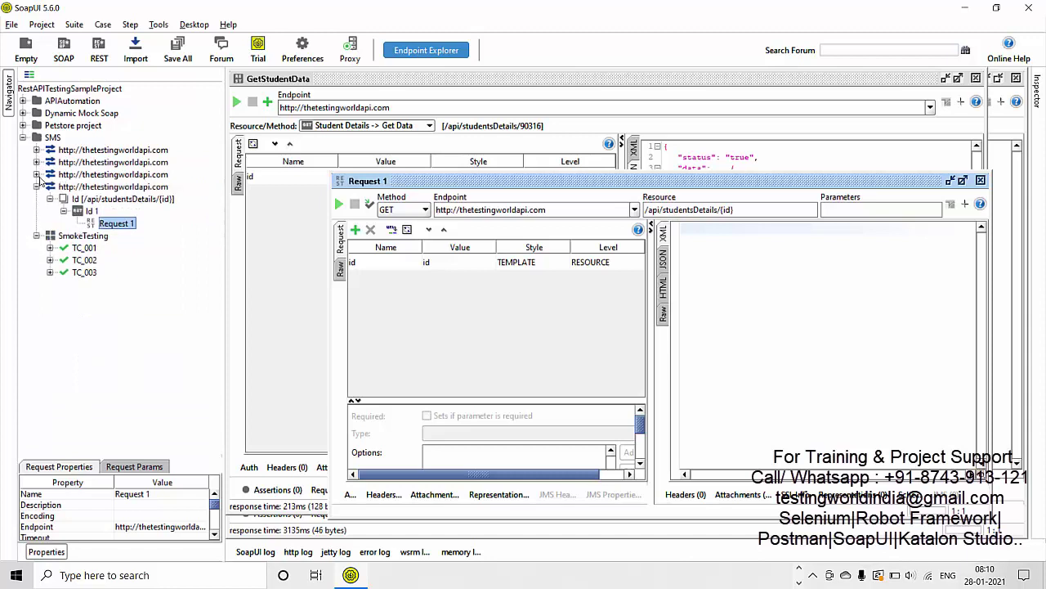
left_click(92, 211)
double_click(85, 212)
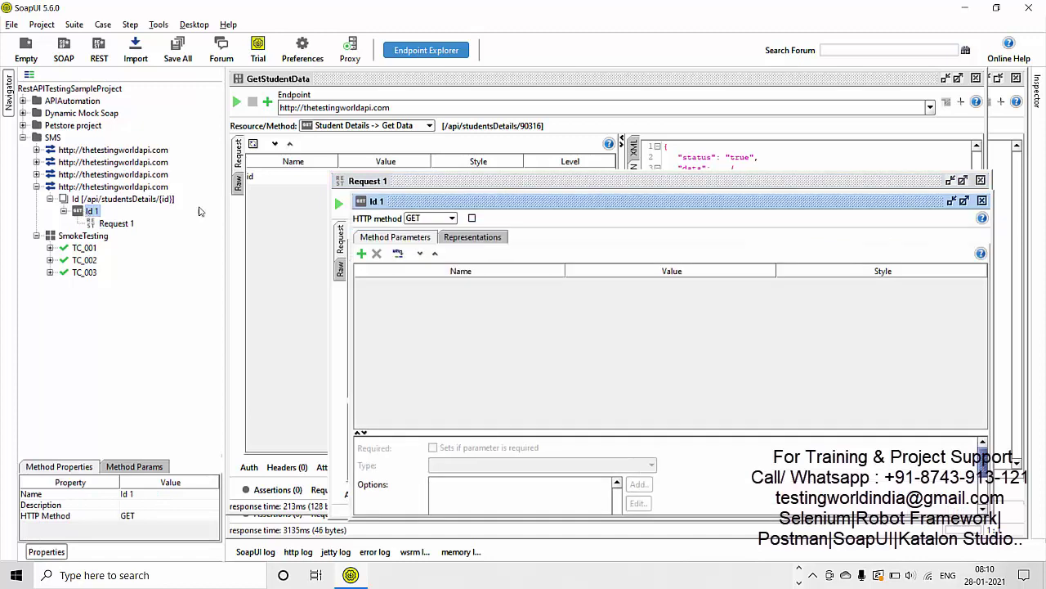
double_click(426, 204)
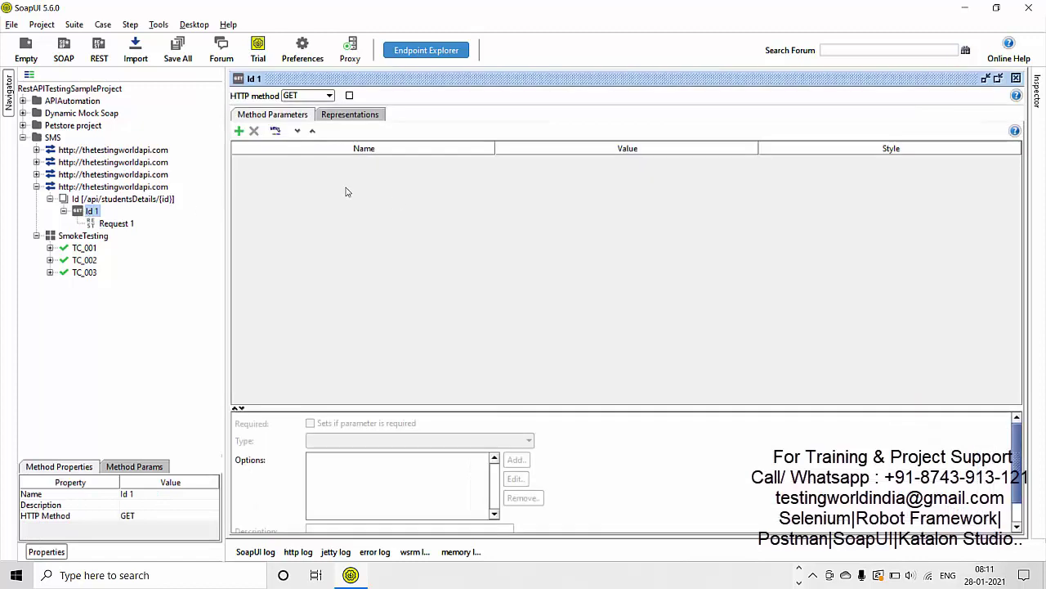
left_click(321, 95)
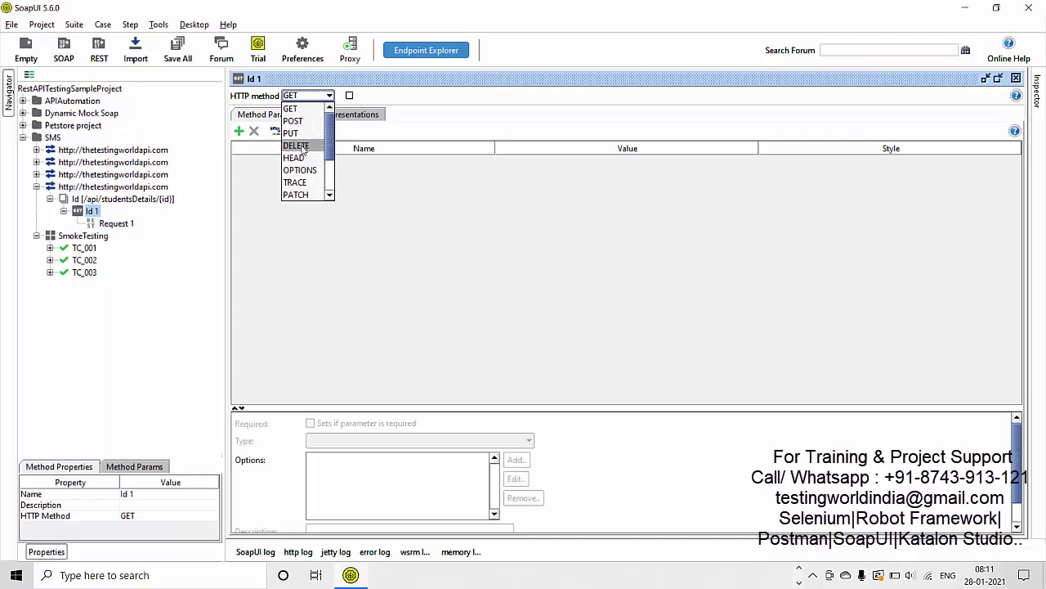
left_click(296, 145)
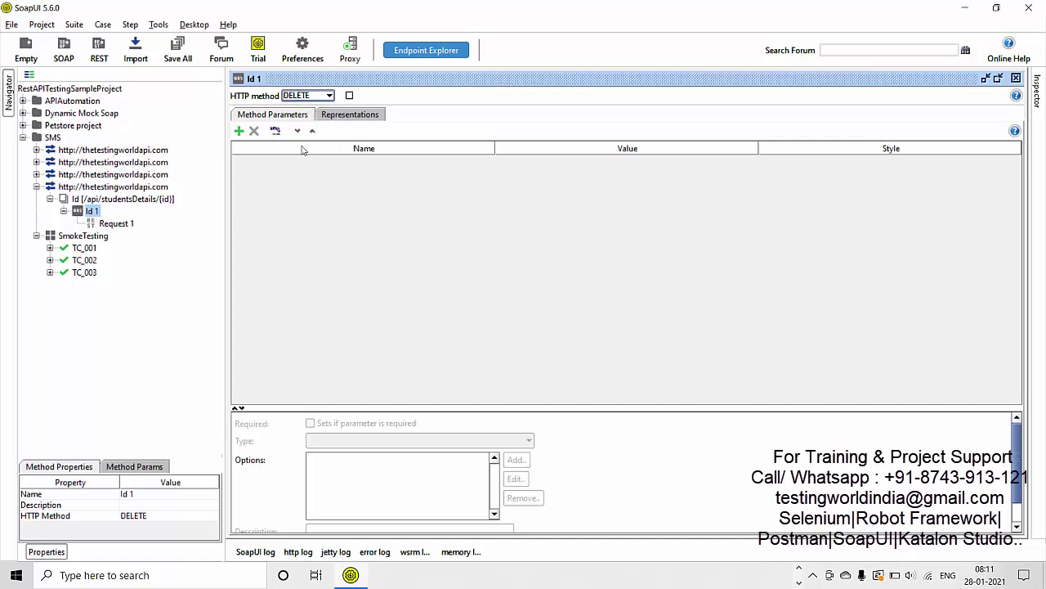
Step: Add a new request named Delete to method Id 1 and collapse its service
right_click(95, 212)
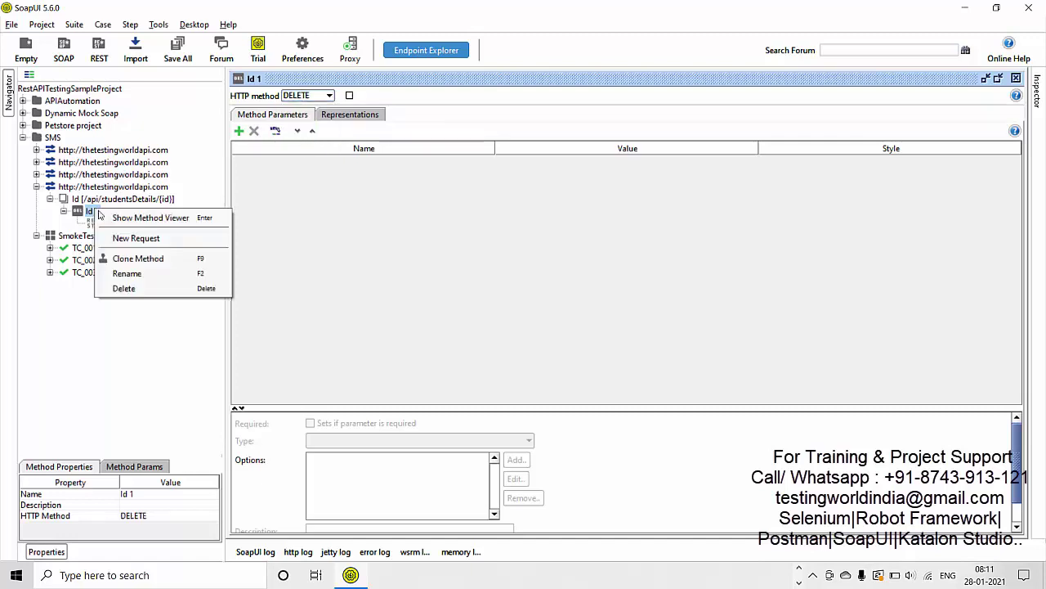
left_click(136, 237)
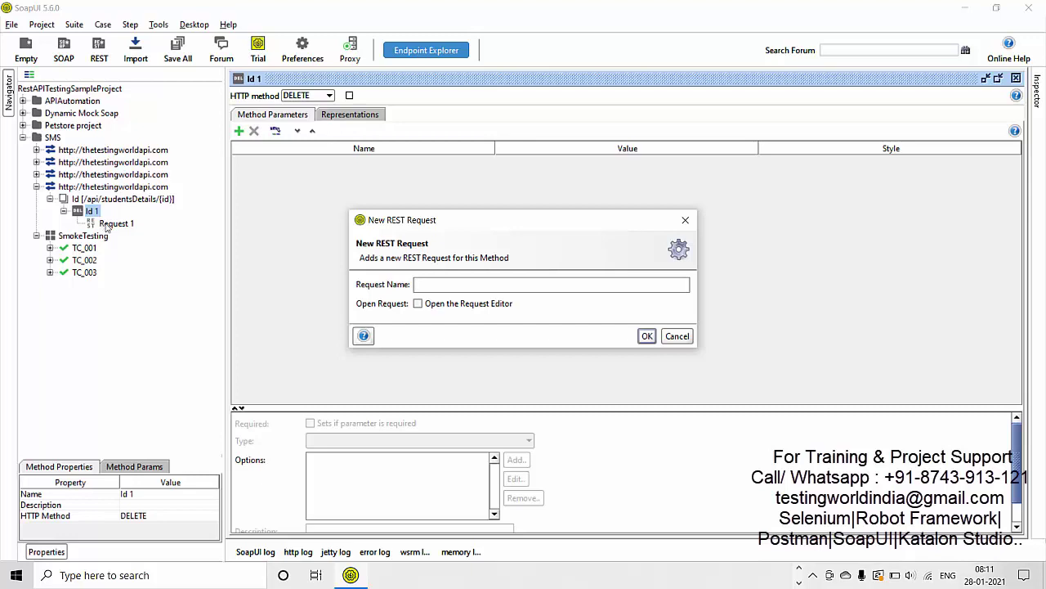
type("Delete")
key("Return")
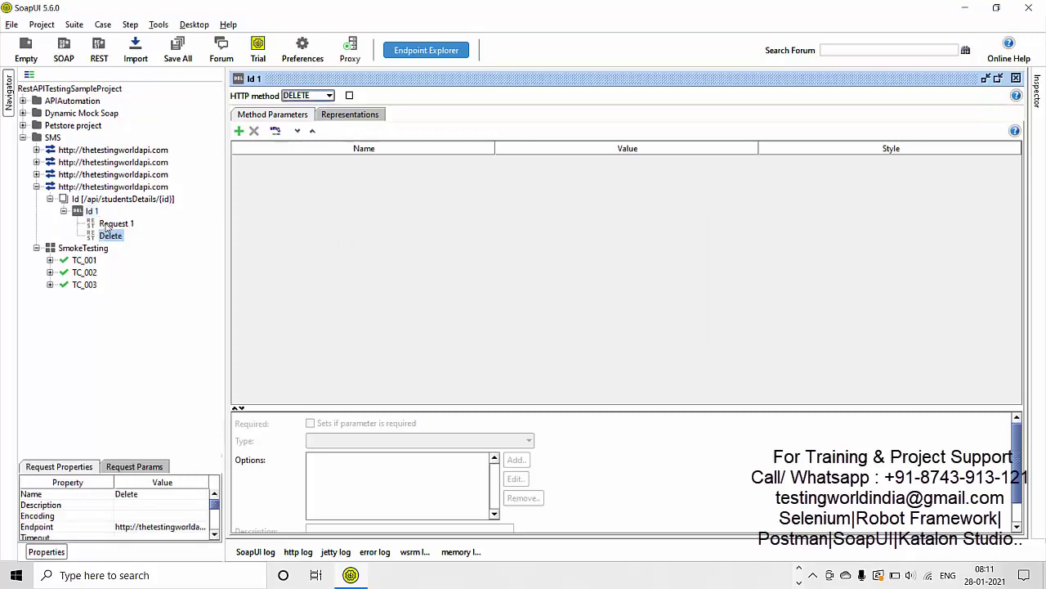
left_click(36, 187)
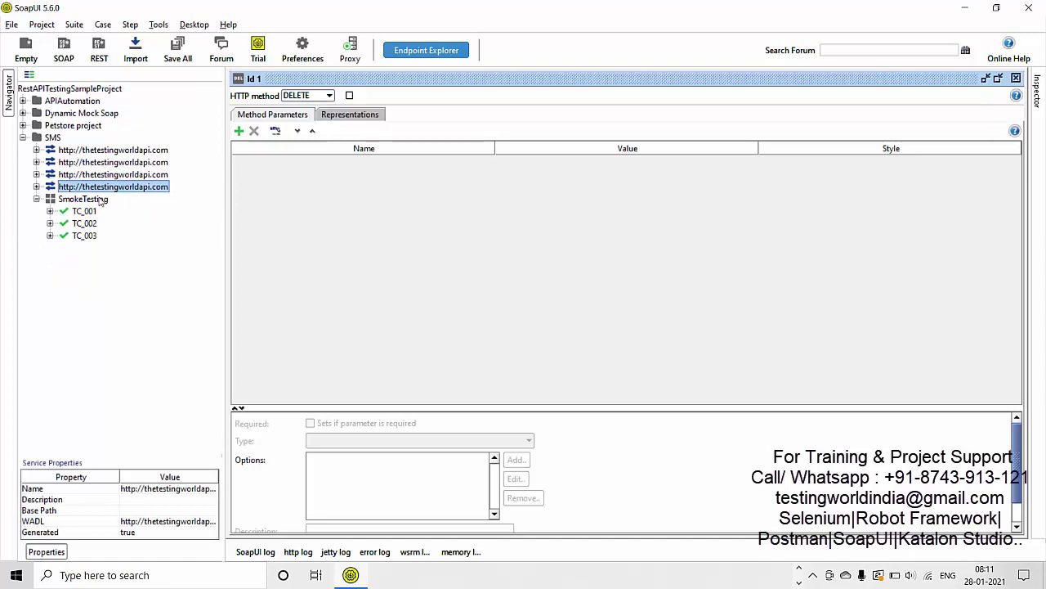
Step: Create a test case named TC_004 in the SmokeTesting suite and expand it
left_click(102, 203)
right_click(102, 203)
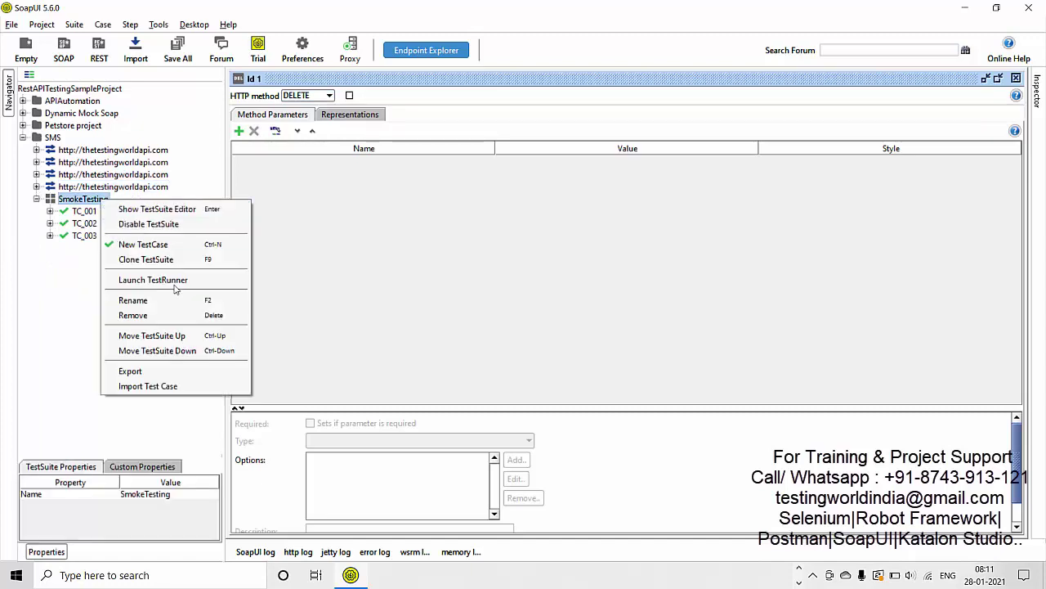
left_click(172, 244)
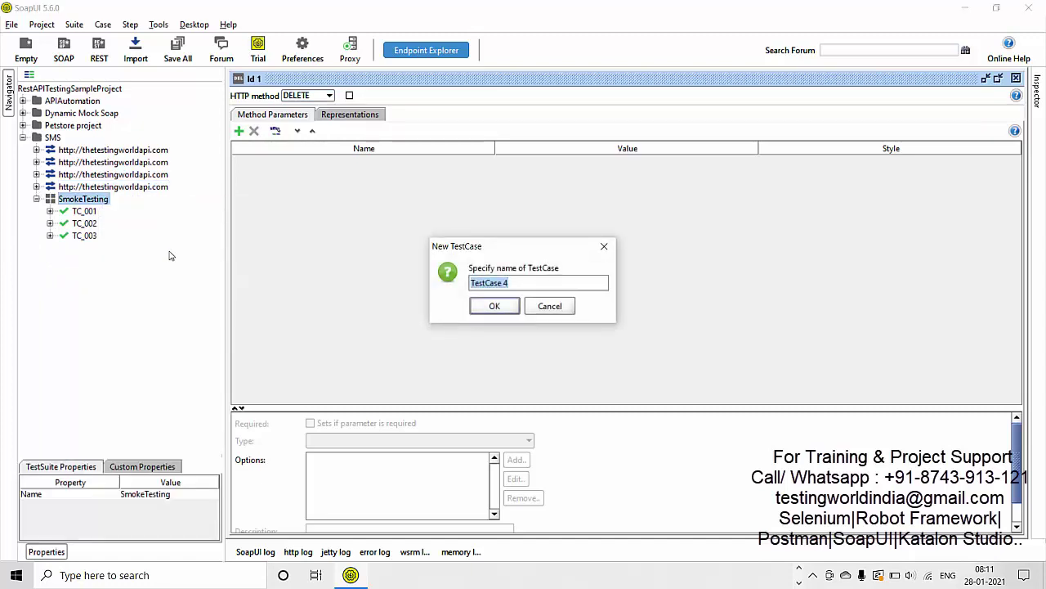
type("TC_004")
key("Return")
left_click(51, 249)
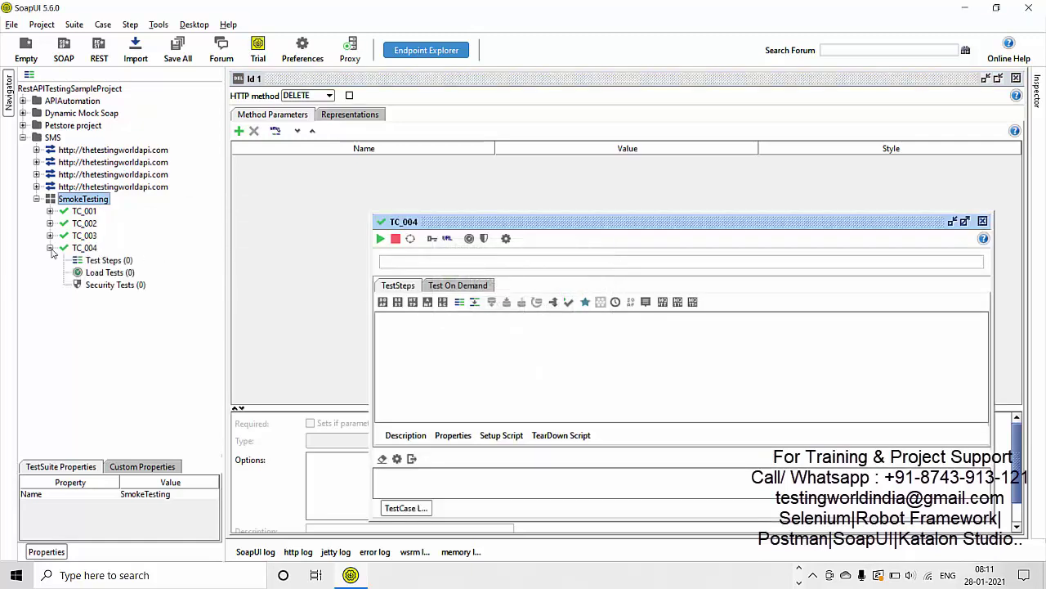
Step: Add a REST Request step named DeleteData to TC_004, based on /api/studentsDetails/{id} -> Id 1 -> Request 1
left_click(98, 260)
right_click(91, 267)
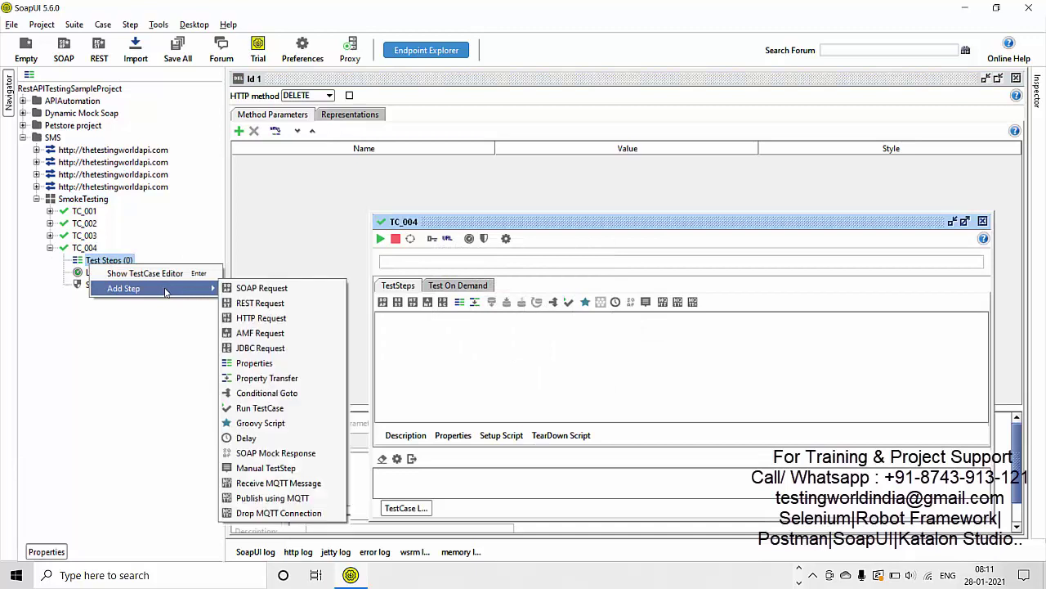
mouse_move(204, 289)
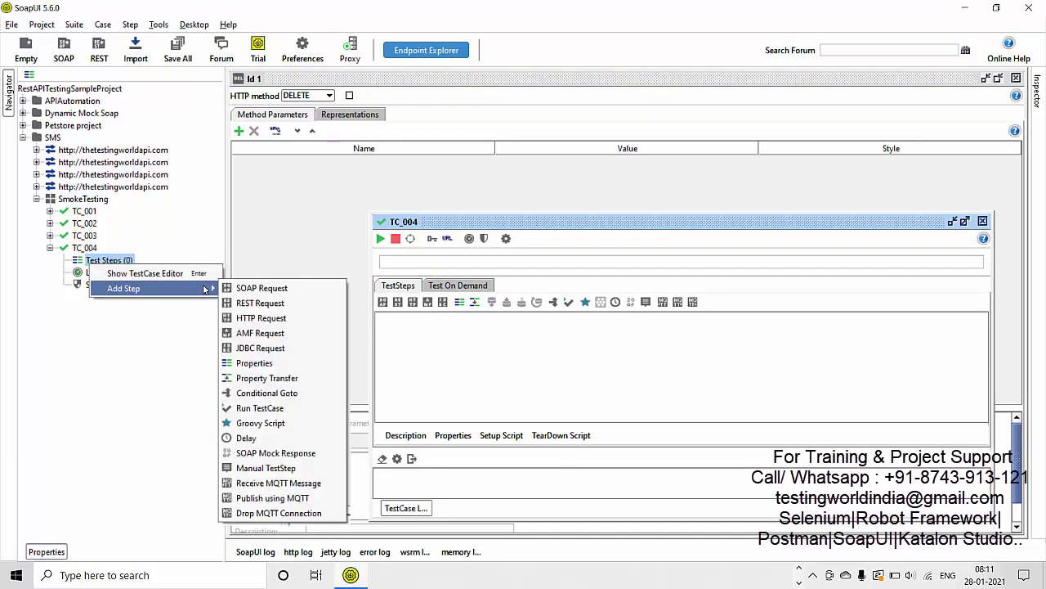
left_click(256, 303)
type("D")
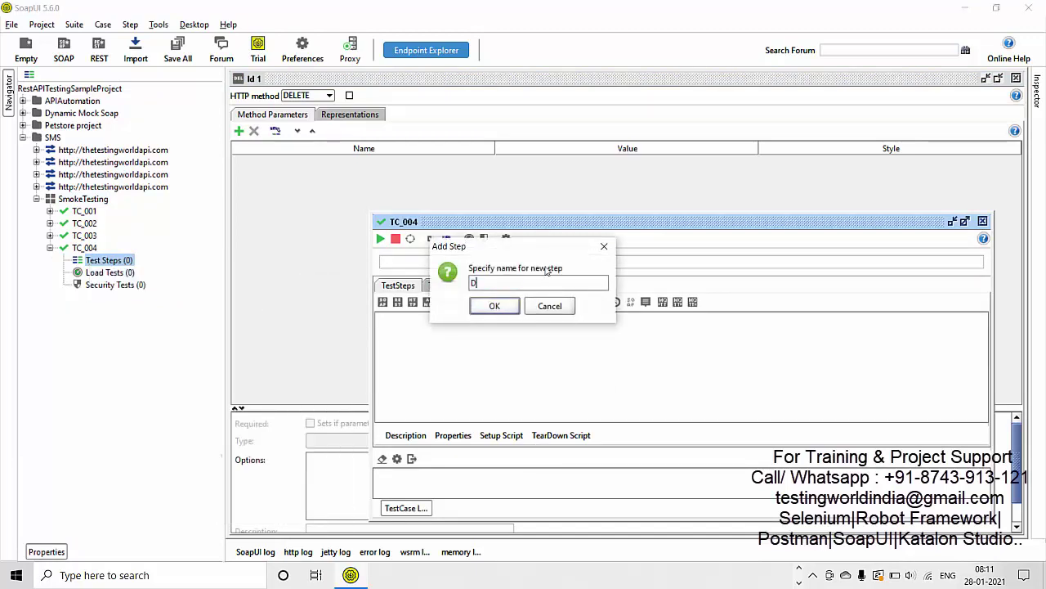
type("eleteData")
left_click(495, 306)
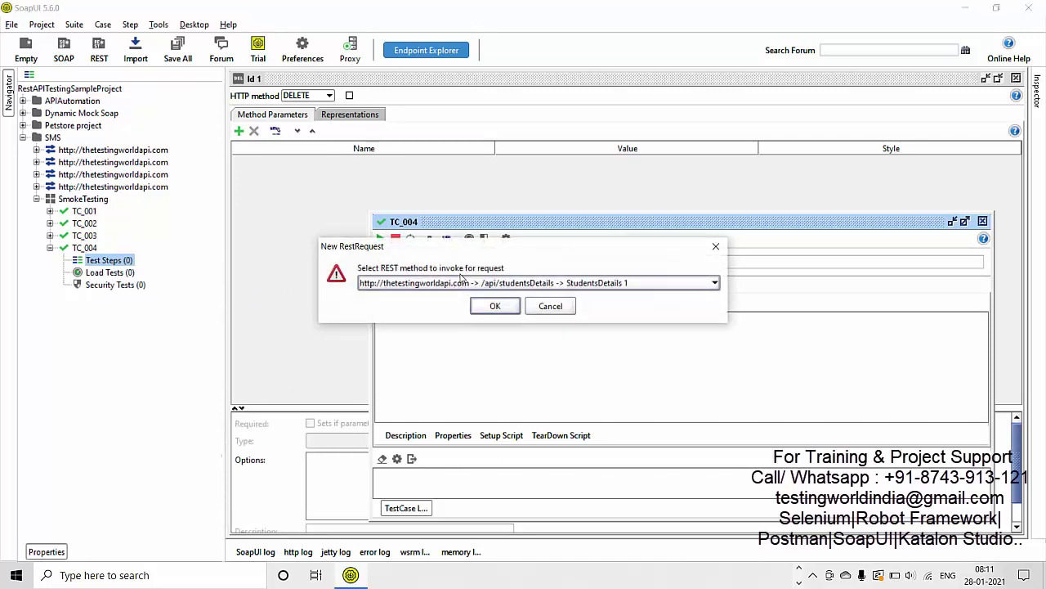
left_click(463, 280)
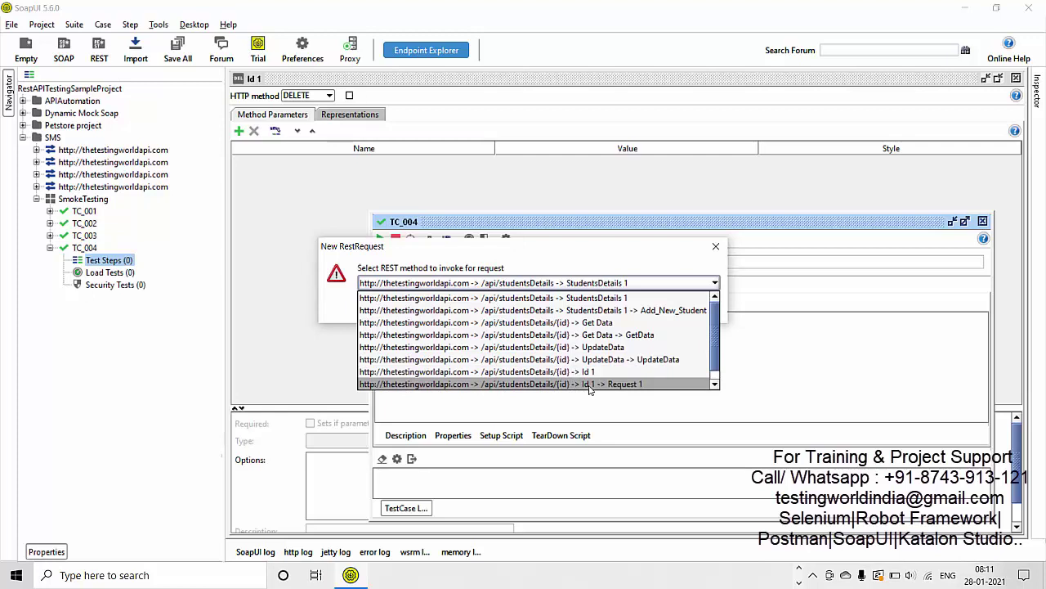
left_click(589, 384)
left_click(495, 306)
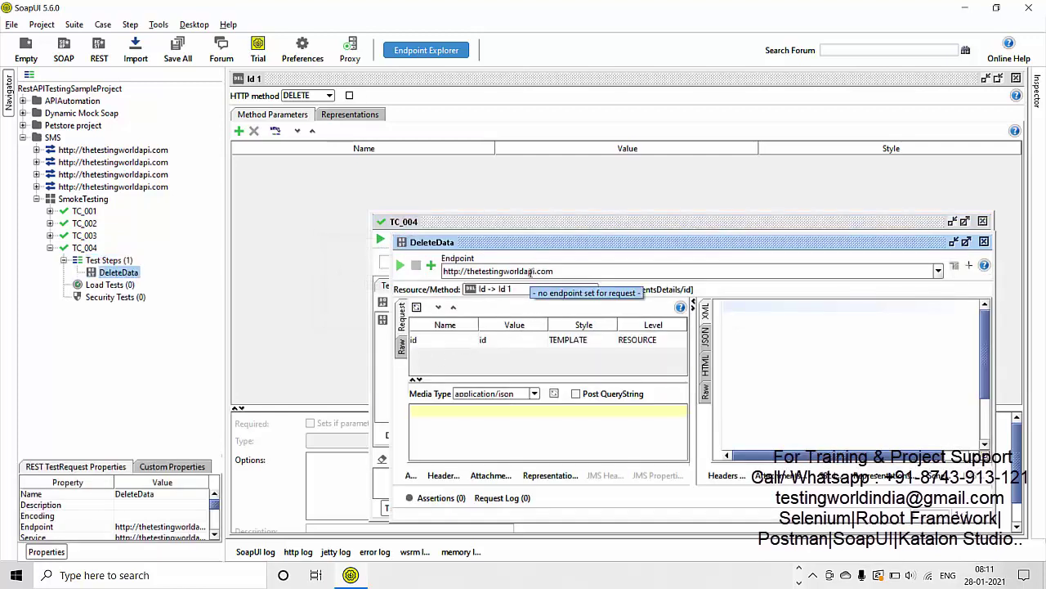
Step: Maximize the DeleteData editor, run the request with the default id value, and examine the JSON response
double_click(458, 242)
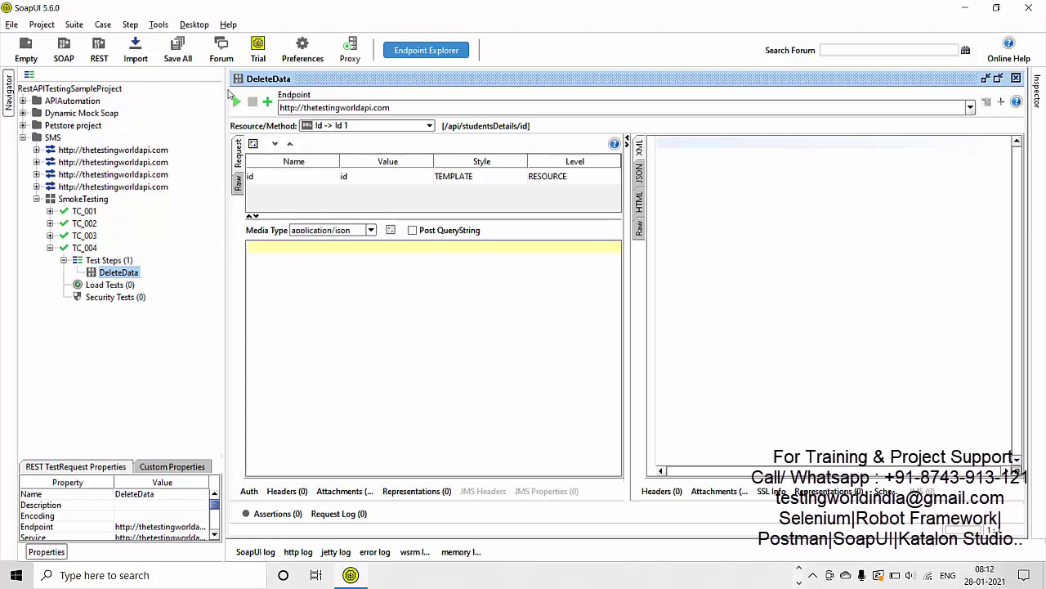
left_click(238, 103)
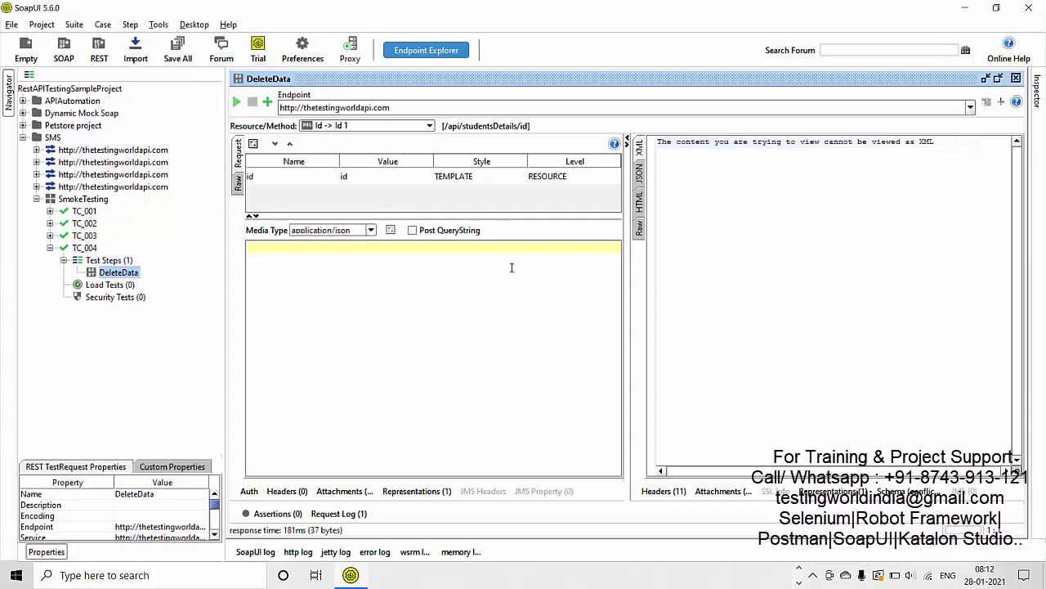
left_click(640, 182)
left_click_drag(822, 199, 642, 131)
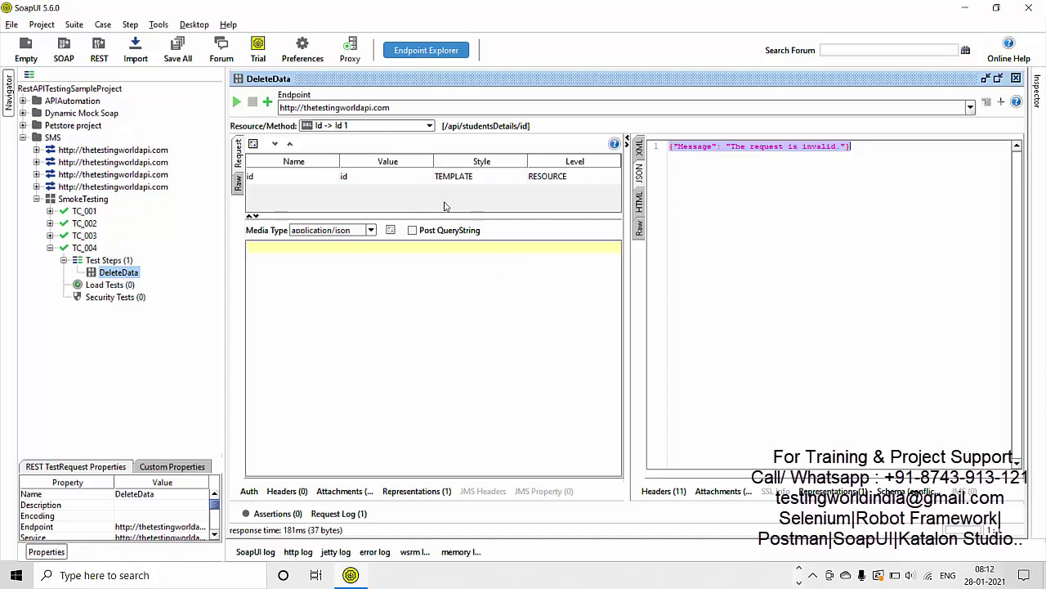
Step: Open AddStudentData in TC_001 and copy the student id from its JSON response
double_click(351, 179)
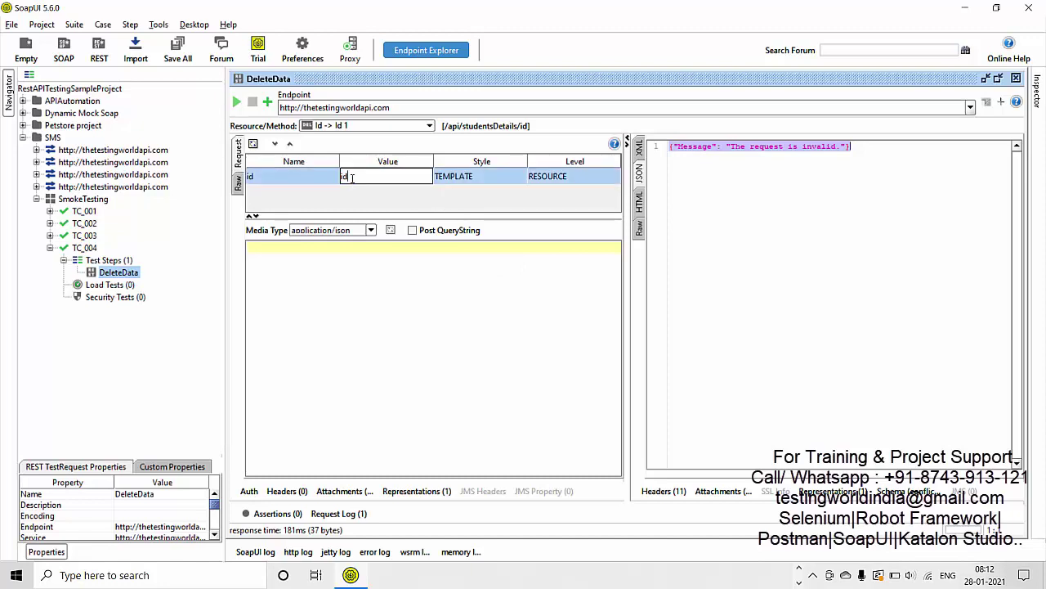
left_click(50, 211)
double_click(129, 236)
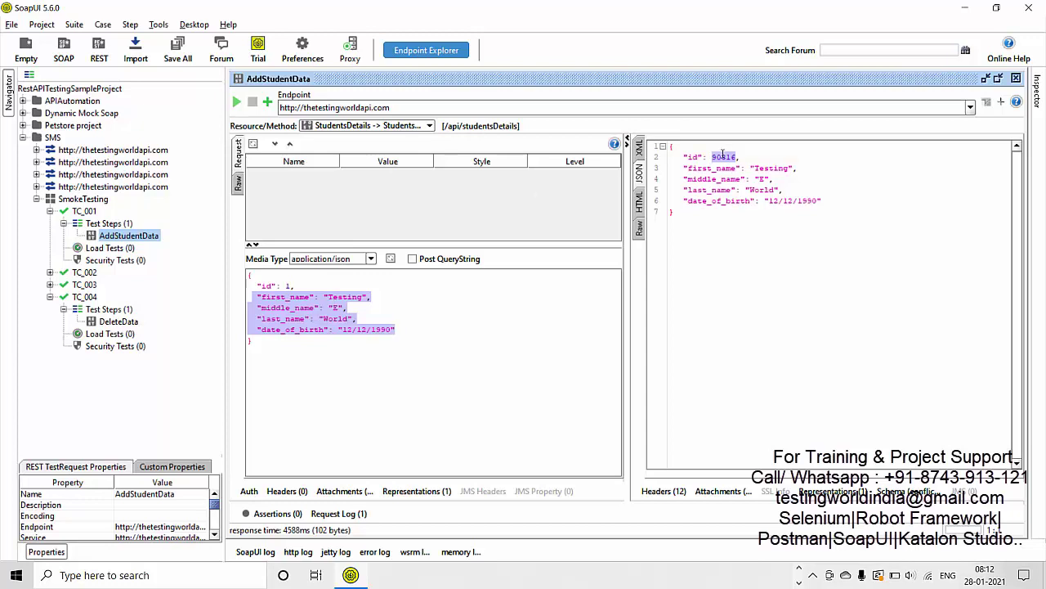
Step: Set the id parameter of DeleteData to 90316, run the request, and collapse TC_001
double_click(129, 323)
left_click(376, 181)
left_click(376, 180)
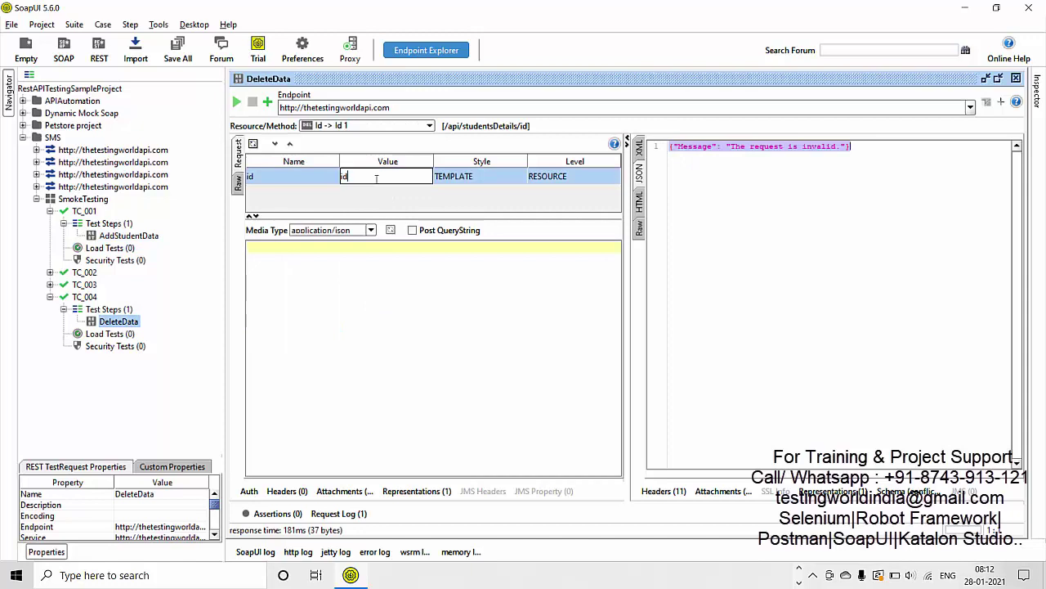
key("BackSpace")
key("BackSpace")
type("90816")
left_click(444, 281)
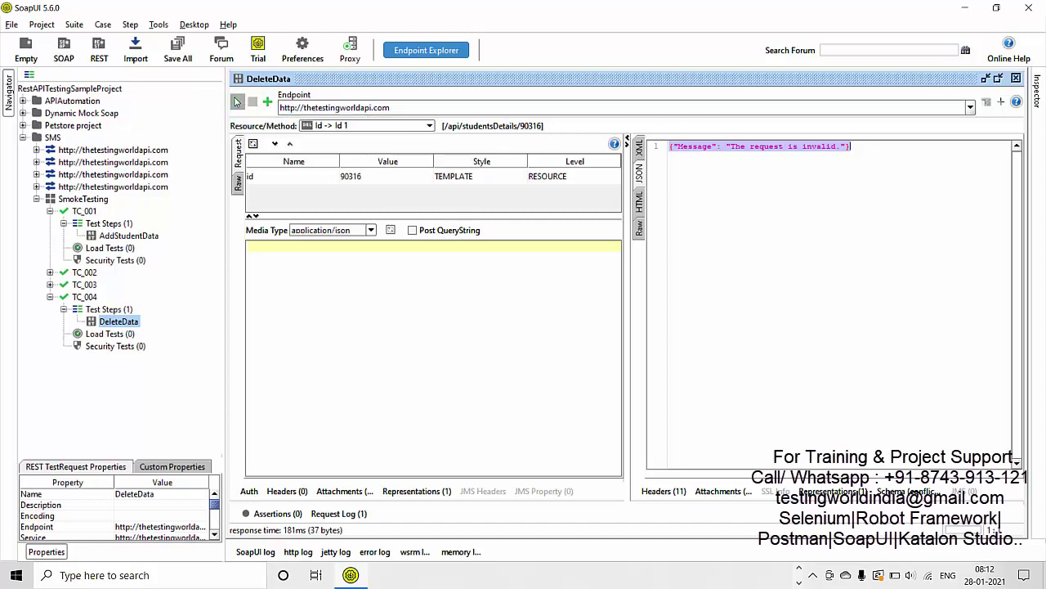
left_click(236, 101)
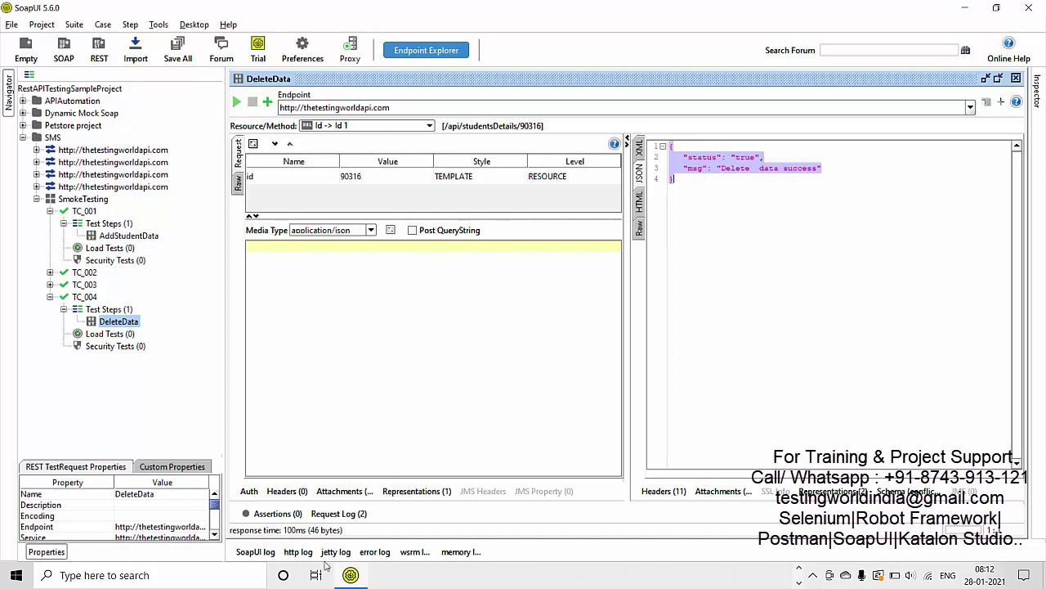
left_click(50, 211)
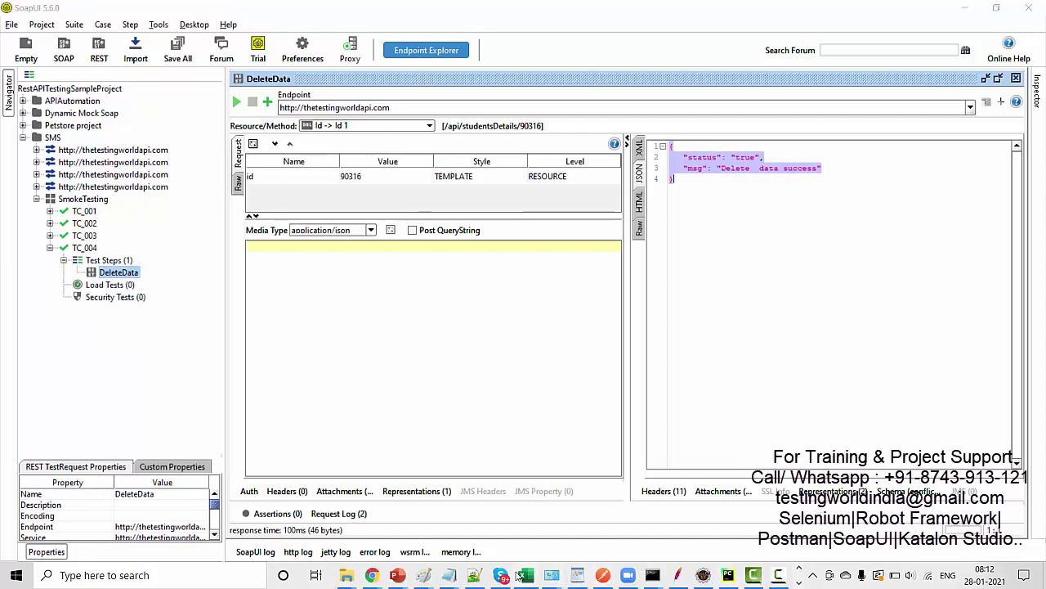
Step: Switch to the PowerPoint slide show to review the Coverage topics, and return to SoapUI
mouse_move(474, 575)
mouse_move(397, 575)
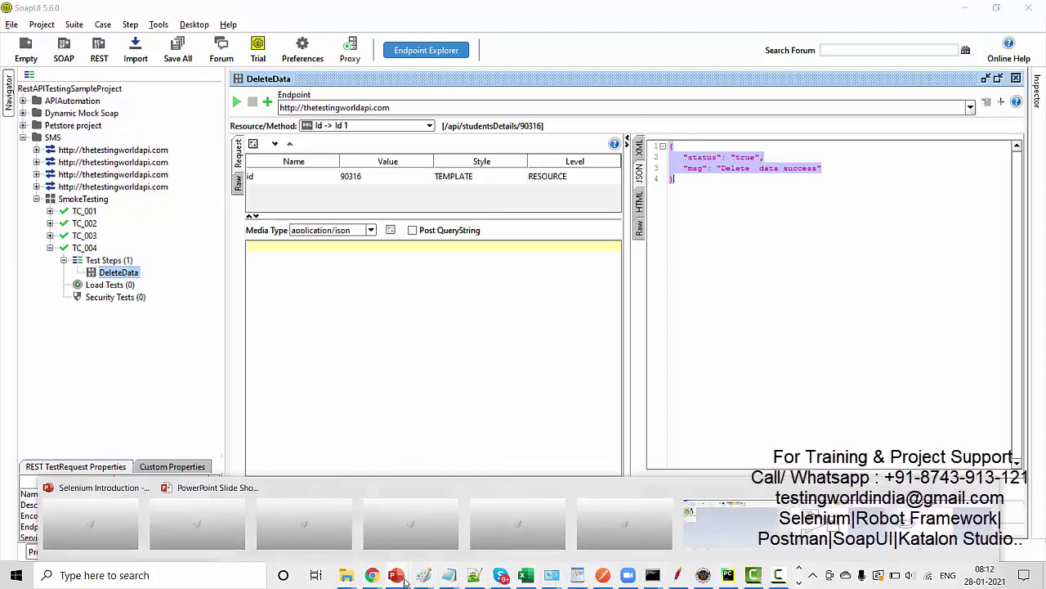
left_click(468, 533)
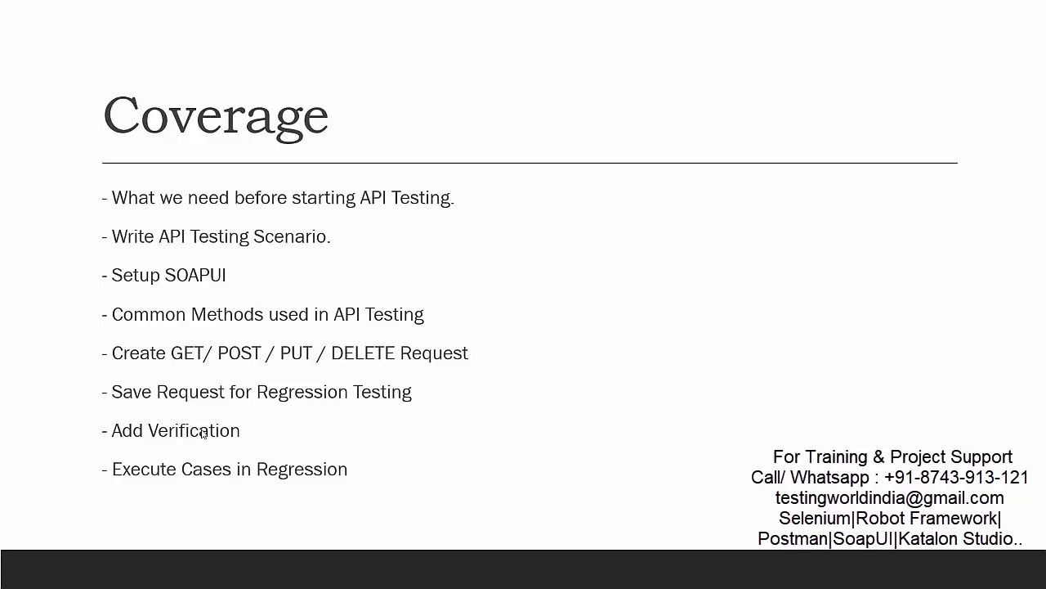
key("alt+Tab")
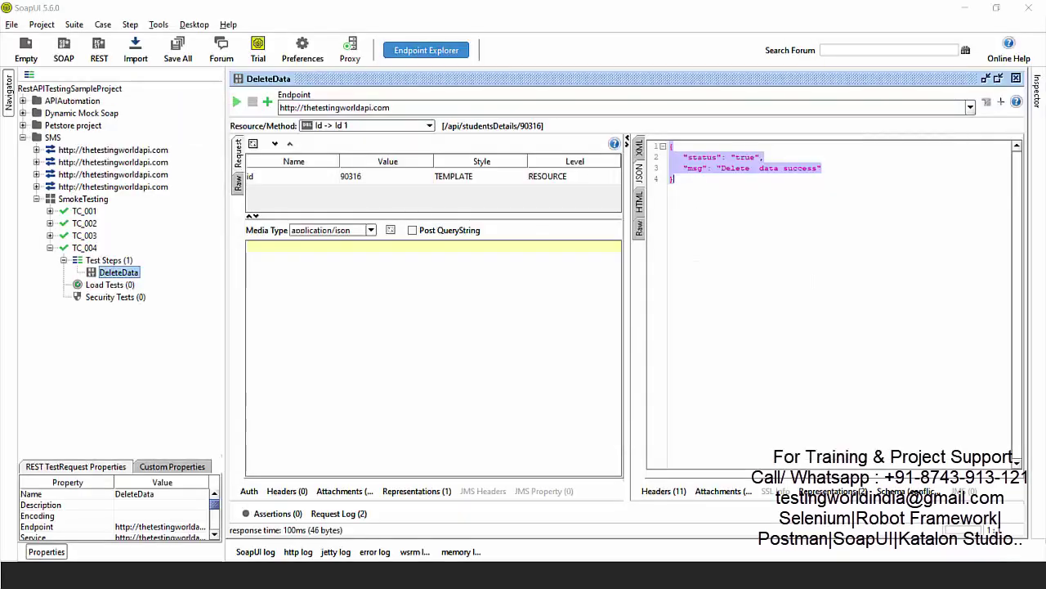
key("alt+Tab")
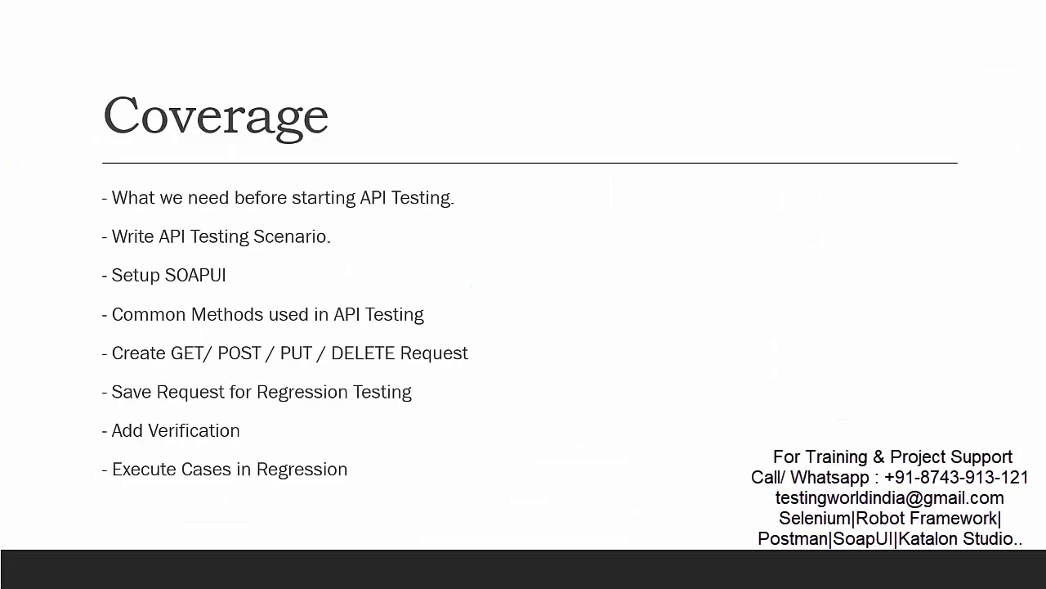
key("alt+Tab")
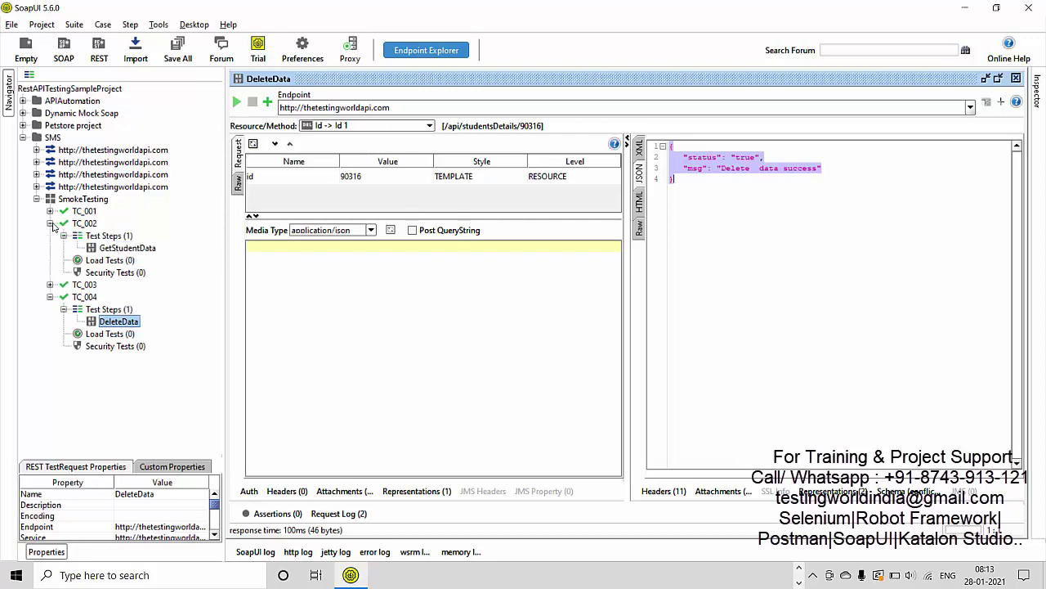
Step: Open the GetStudentData step in TC_002 and start adding an assertion to it
left_click(50, 224)
left_click(118, 248)
double_click(119, 252)
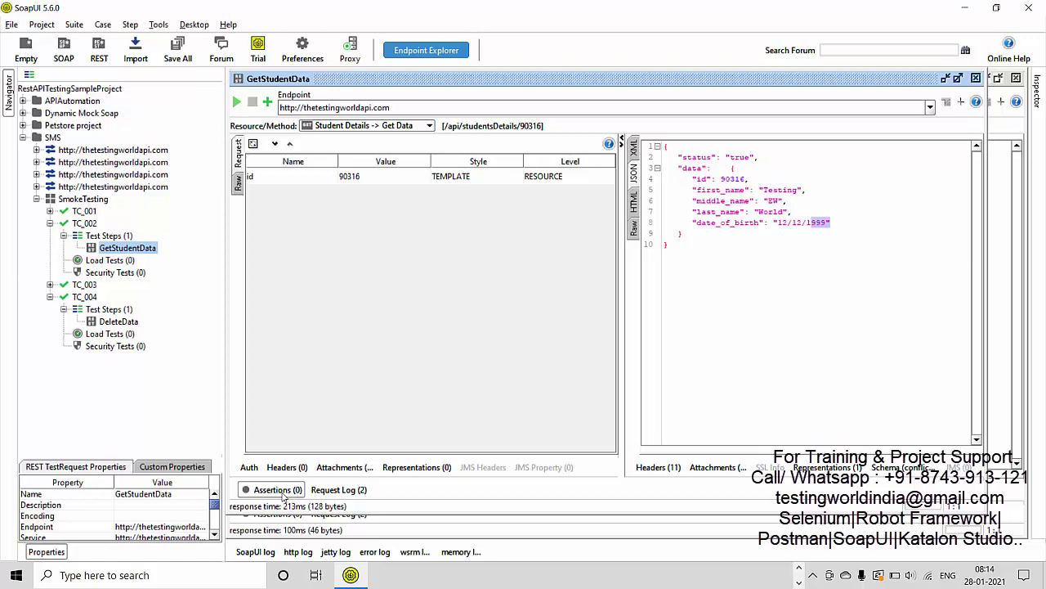
left_click(274, 490)
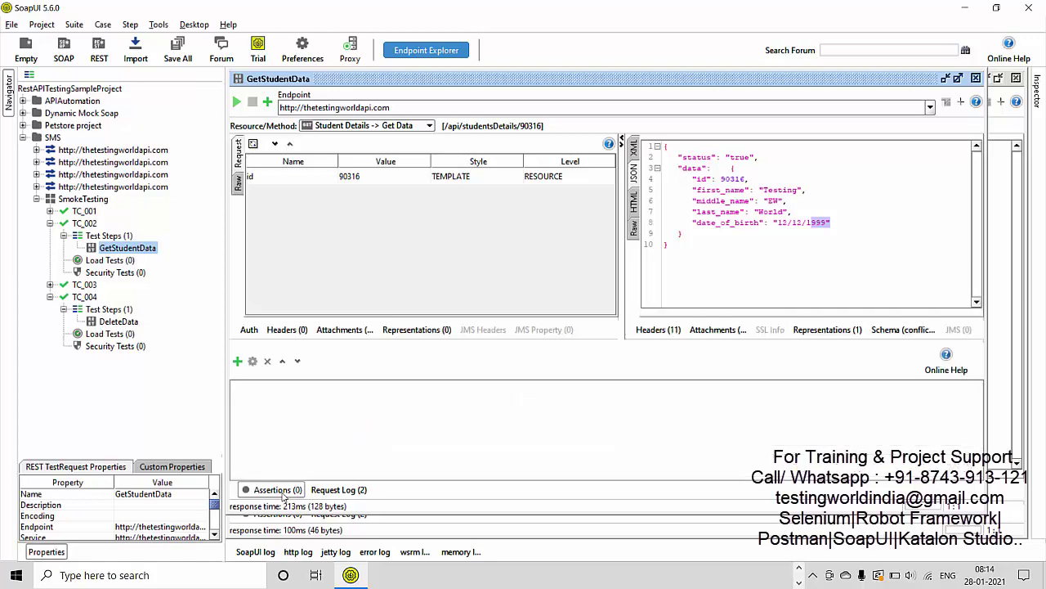
left_click(237, 360)
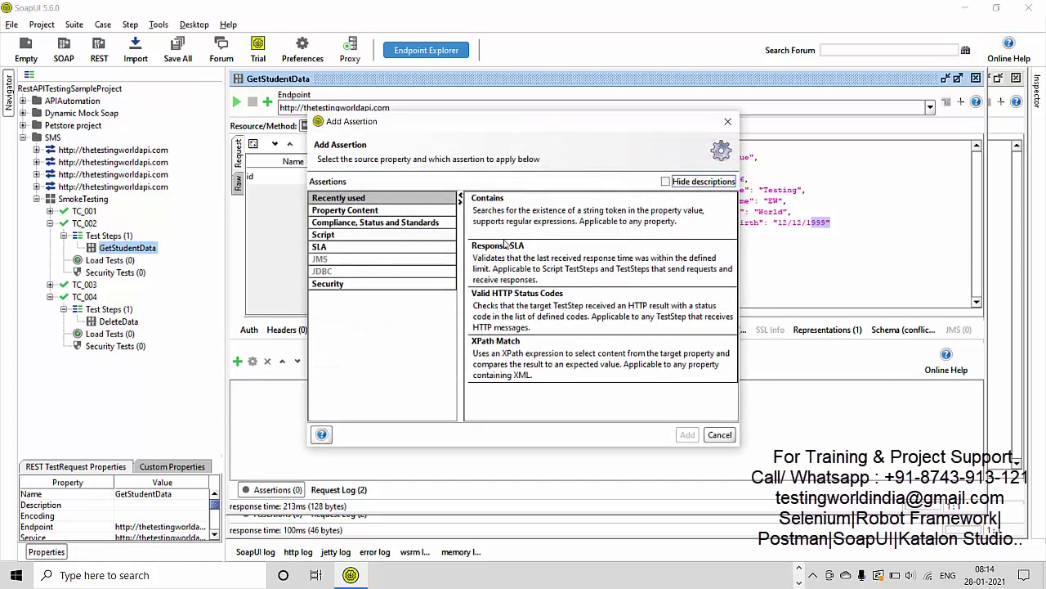